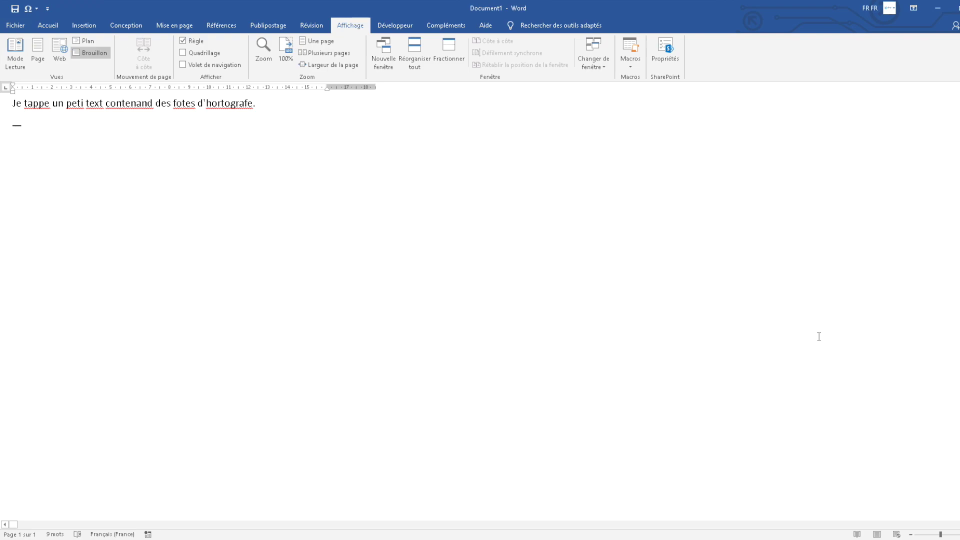
Open the JAWS Settings Center for WORD and expand the Vérification group under Traitement du texte
key("Insert+F6")
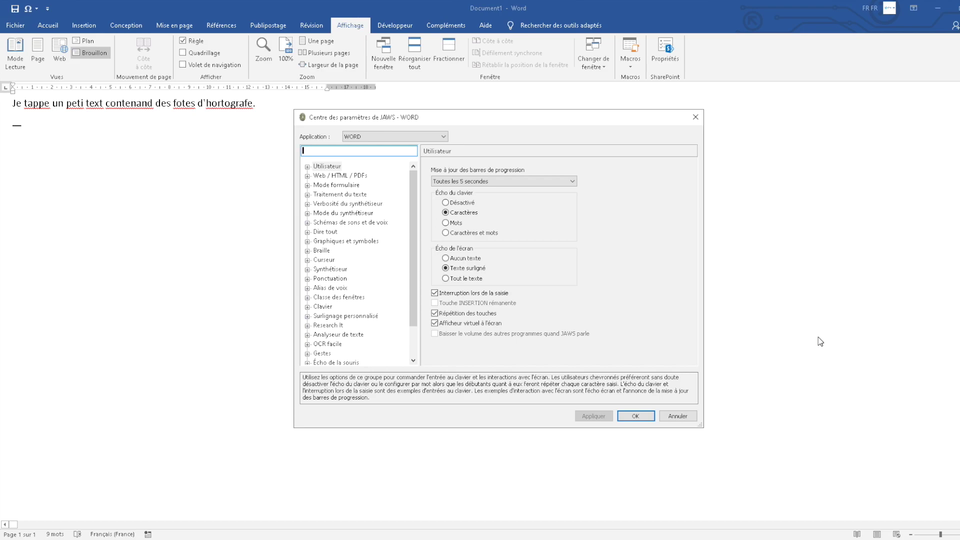
key("Tab")
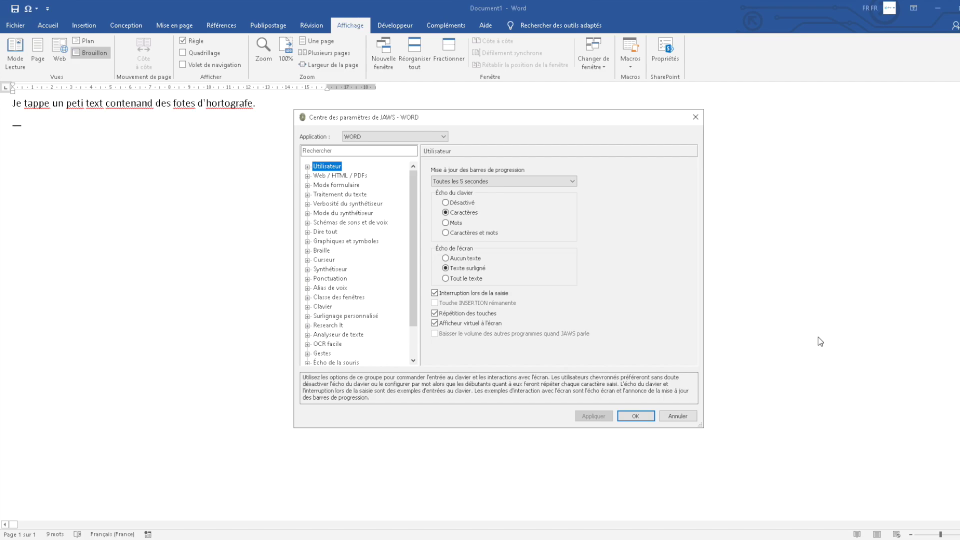
key("Down")
key("Down")
key("Down")
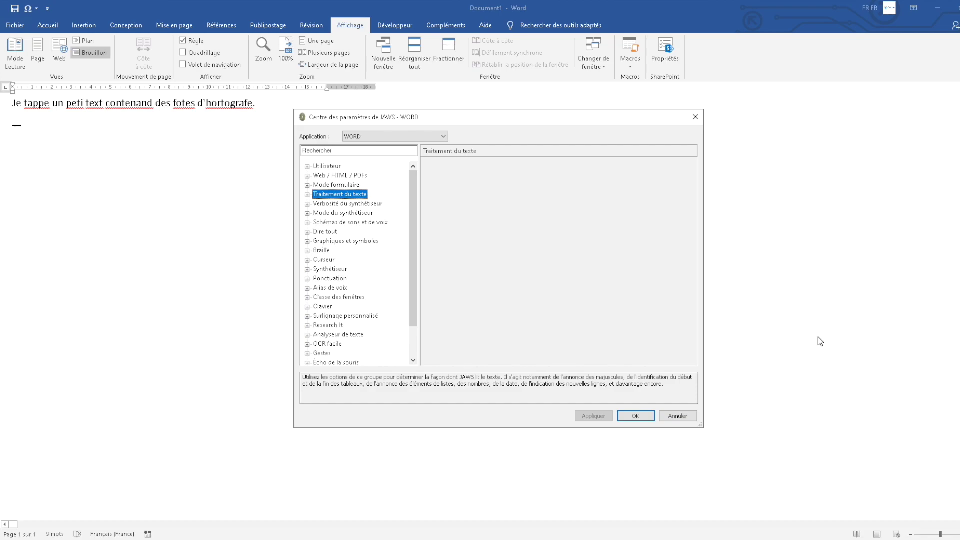
key("Right")
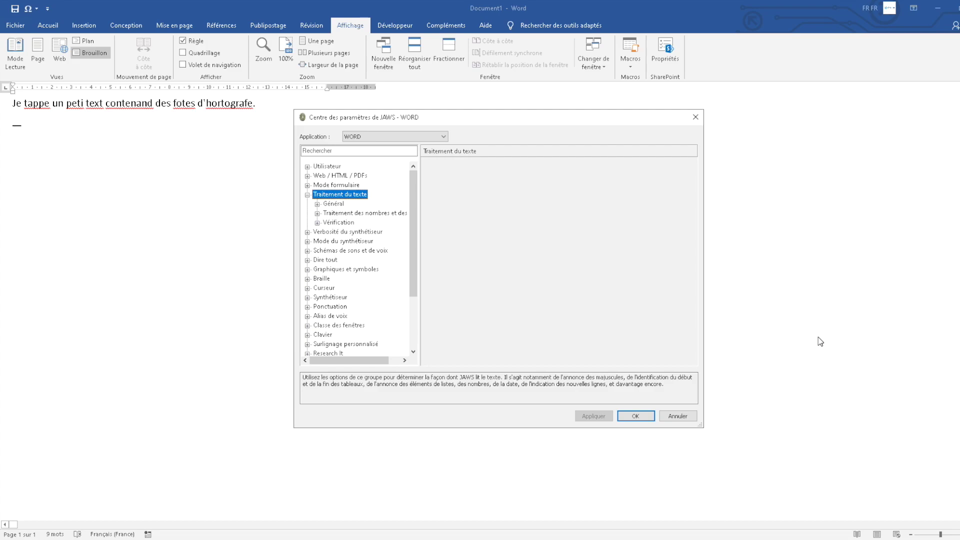
key("Down")
key("Down")
key("Down")
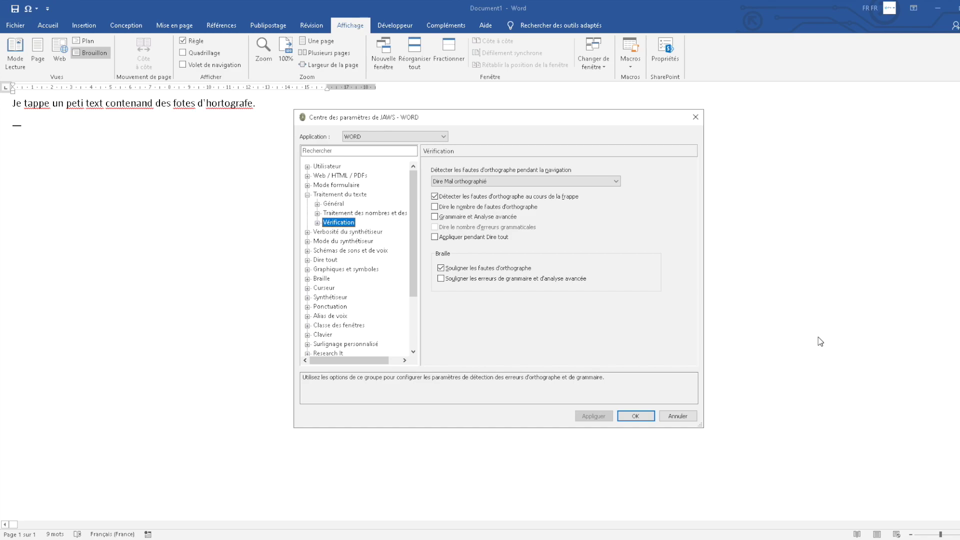
key("Right")
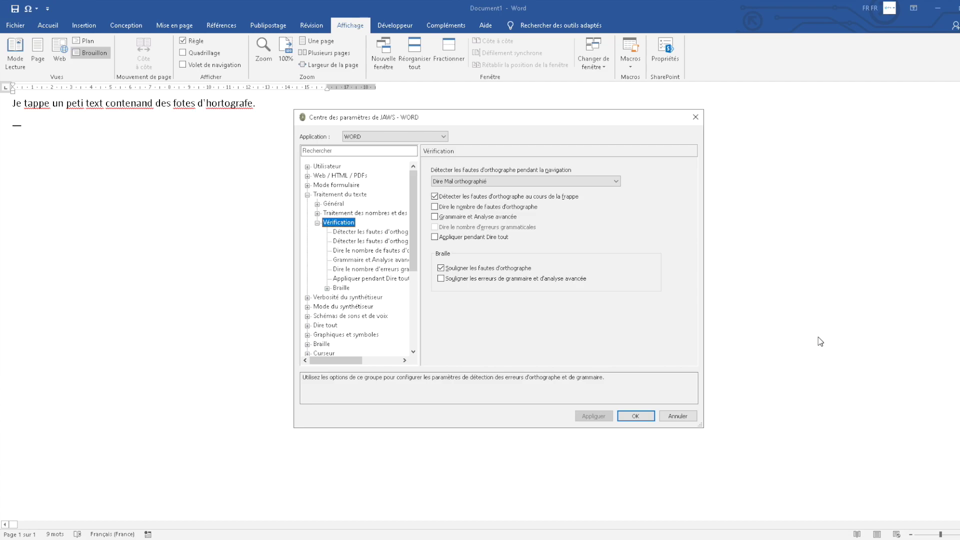
Set "Détecter les fautes d'orthographe pendant la navigation" to "Jouer un son"
key("Down")
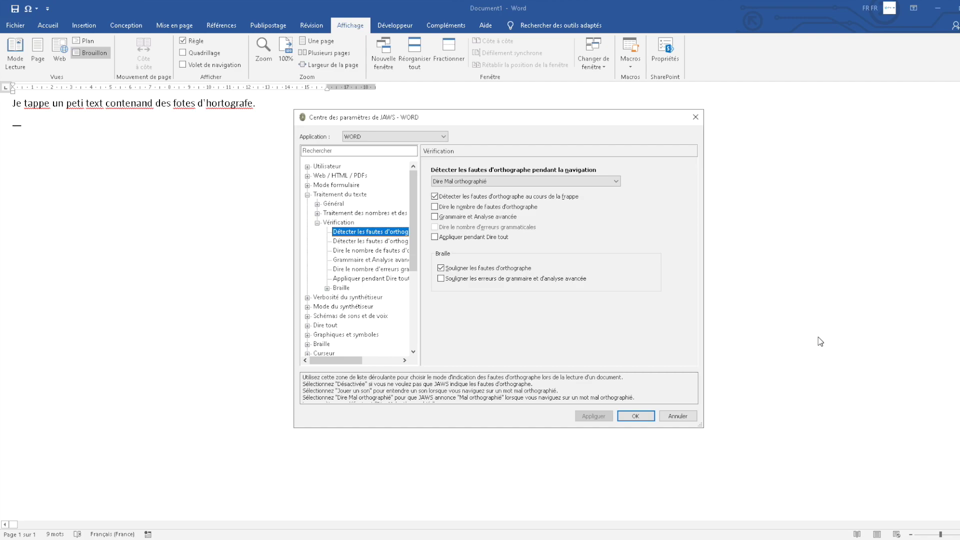
key("Up")
key("Up")
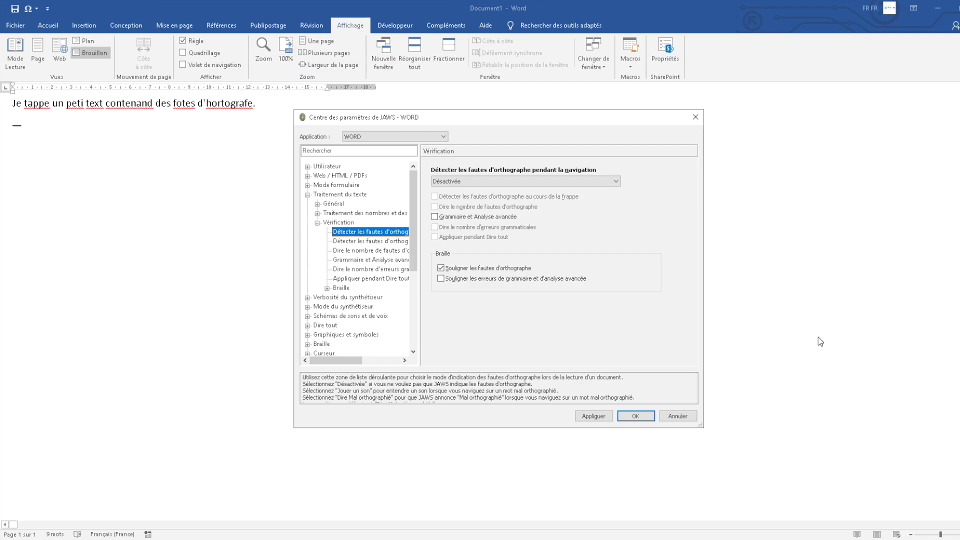
key("Down")
key("Down")
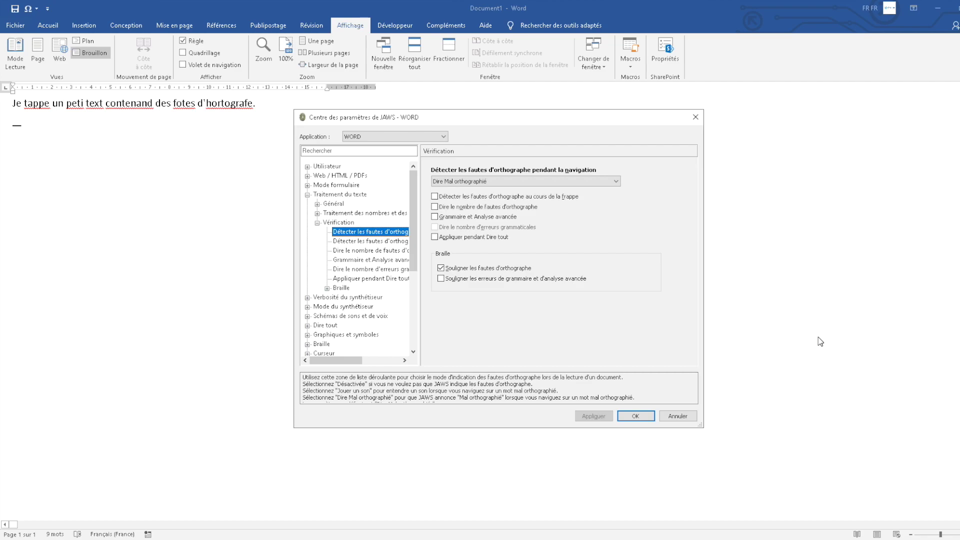
key("Up")
Enable "Détecter les fautes d'orthographe au cours de la frappe" and "Dire le nombre de fautes d'orthographe"
key("Down")
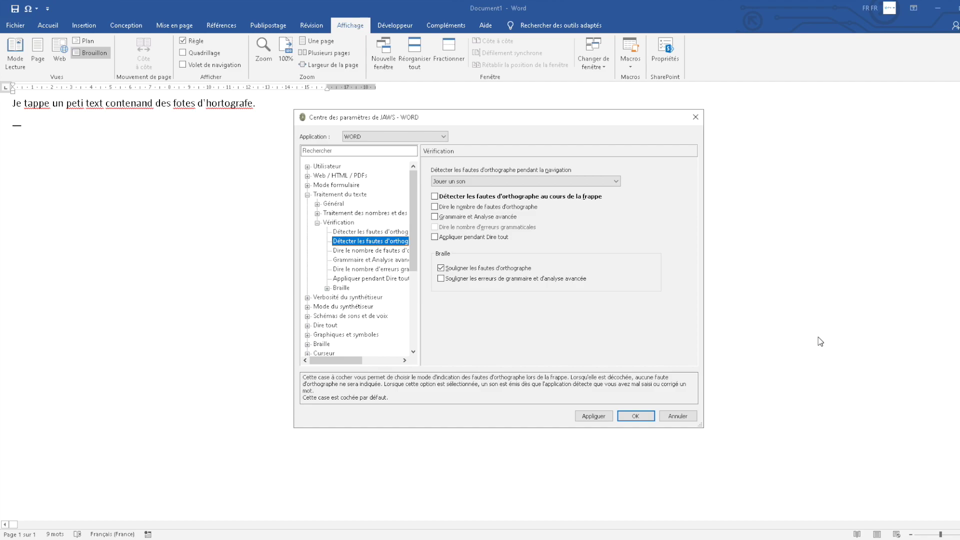
key("Down")
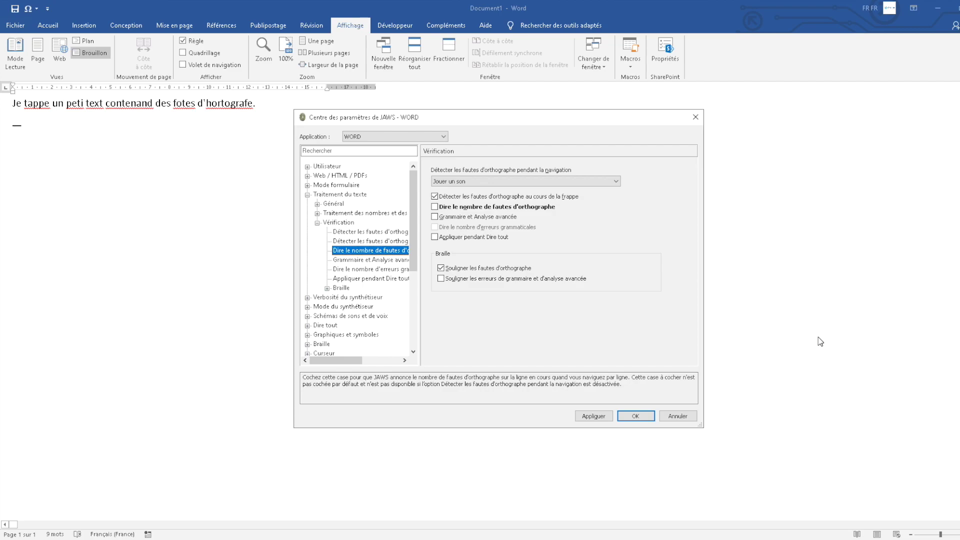
key("Tab")
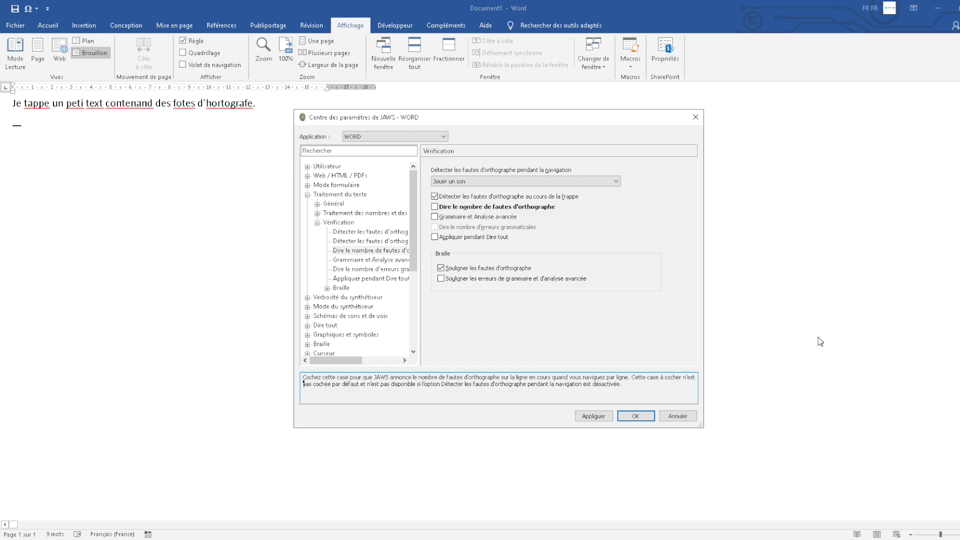
key("shift+Tab")
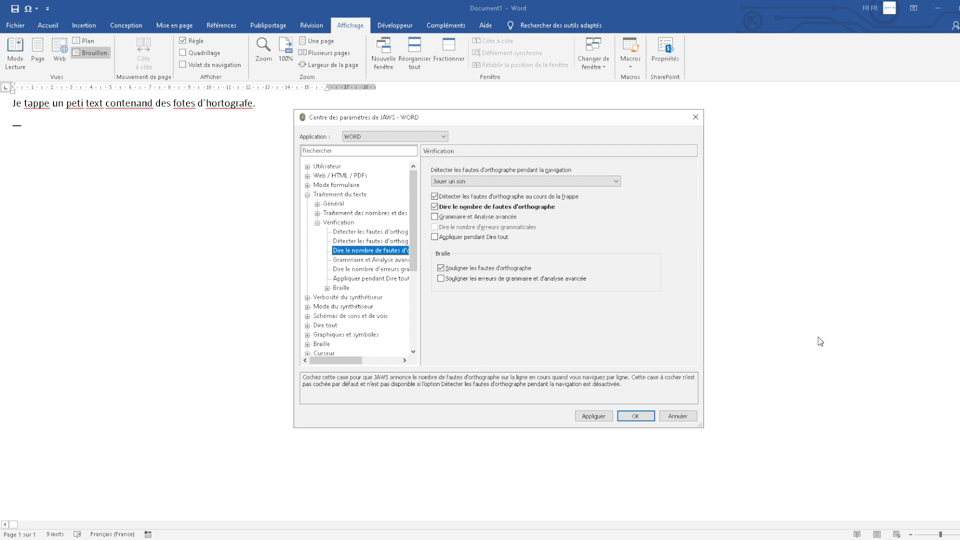
Review the remaining Vérification options on grammar checking, Dire tout reading and Braille underlining of errors
key("Down")
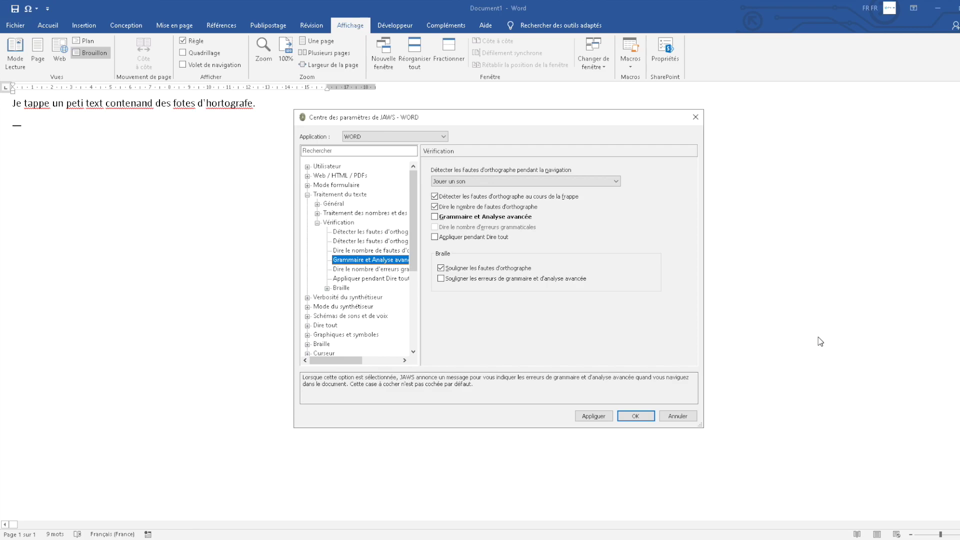
key("Down")
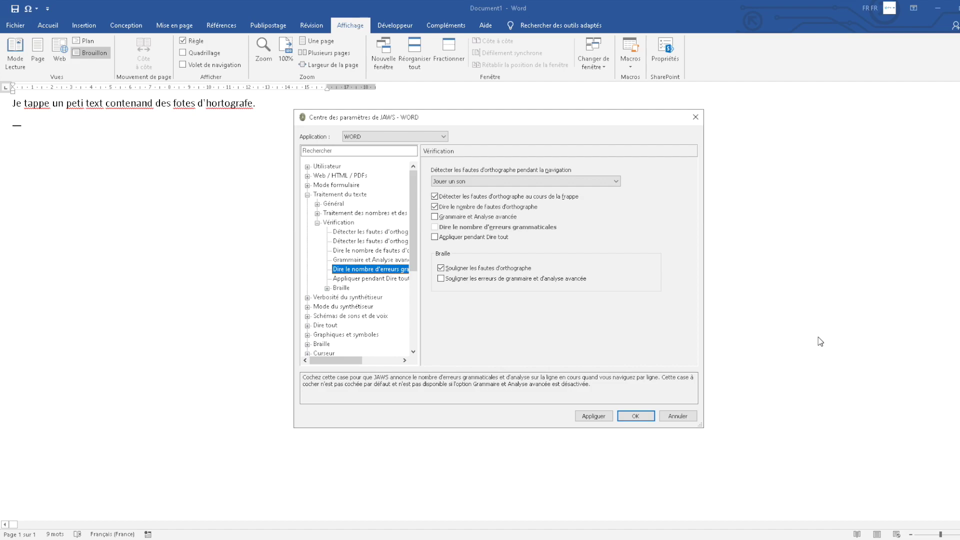
key("Down")
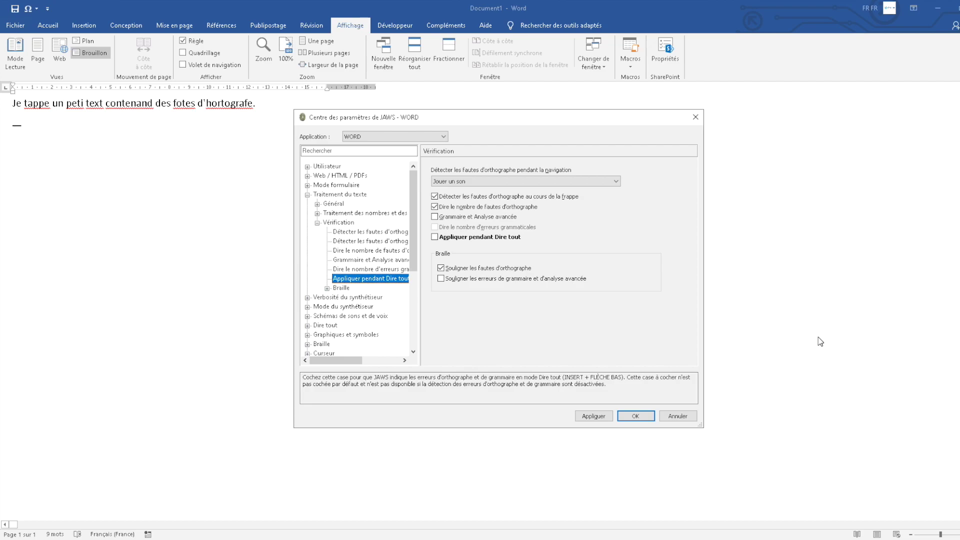
key("Down")
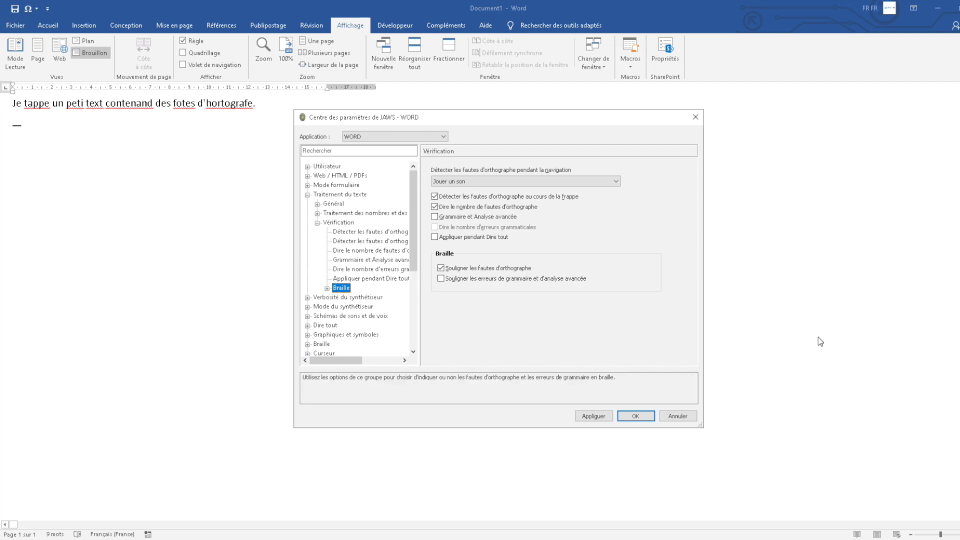
key("Right")
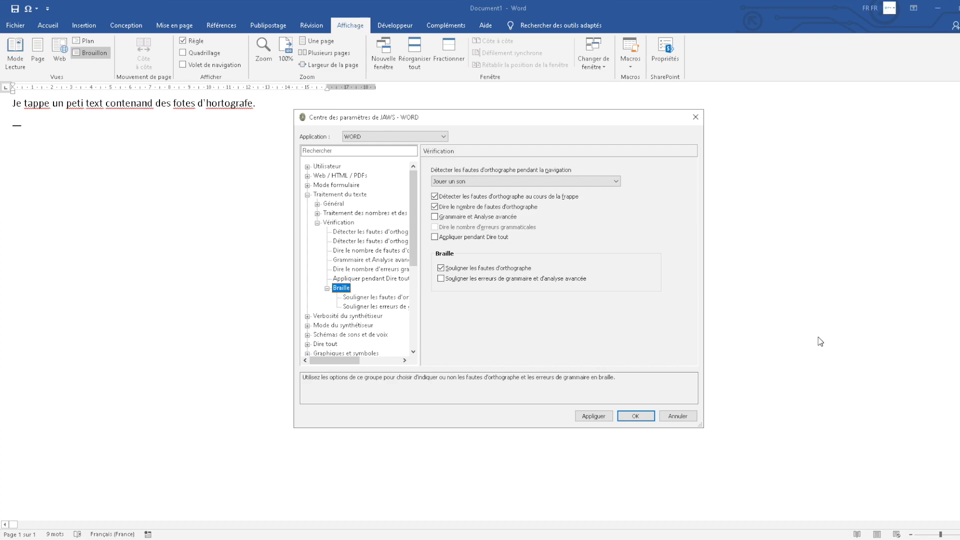
key("Down")
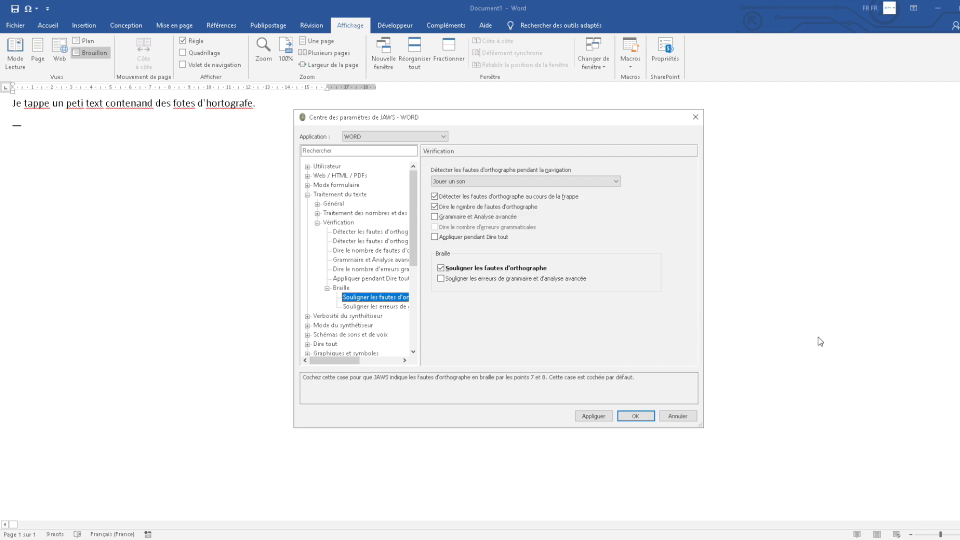
key("Down")
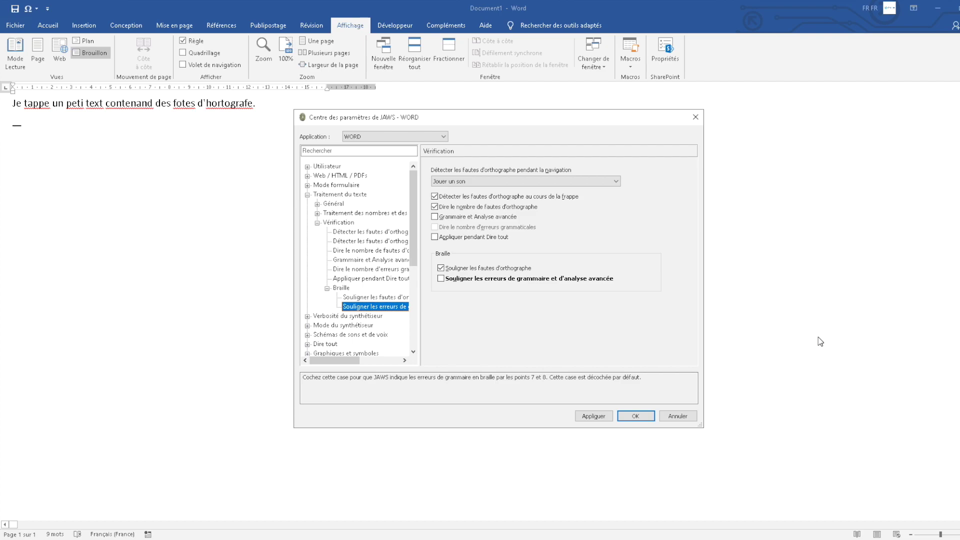
Save the Vérification settings and close the JAWS Settings Center
key("Tab")
key("Tab")
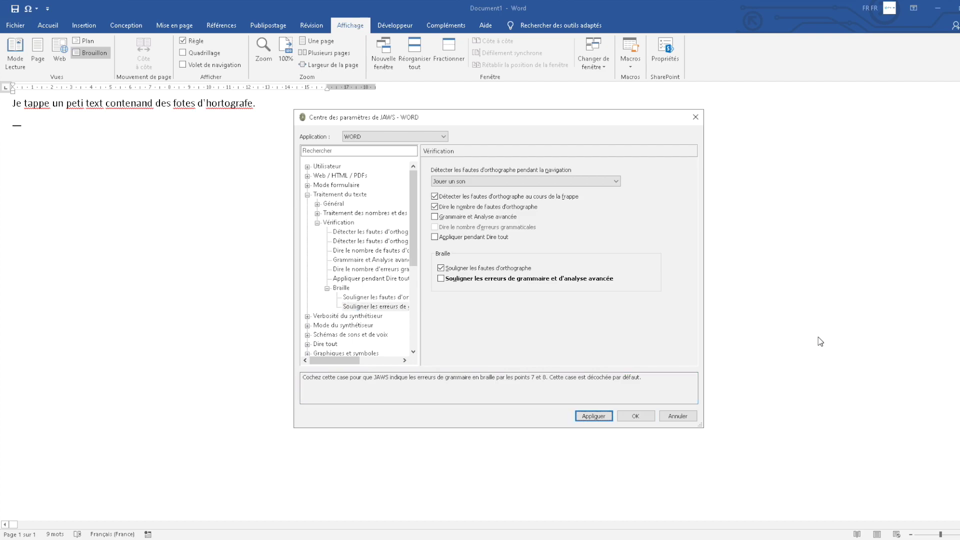
key("Tab")
key("Return")
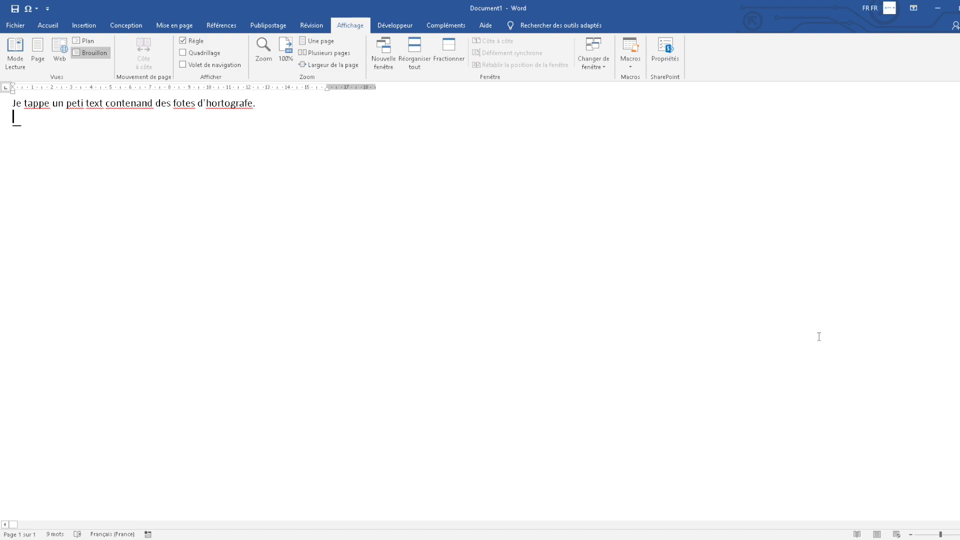
Enter the misspelled text "Je tappe" on the empty second line of the document
type("je tappe")
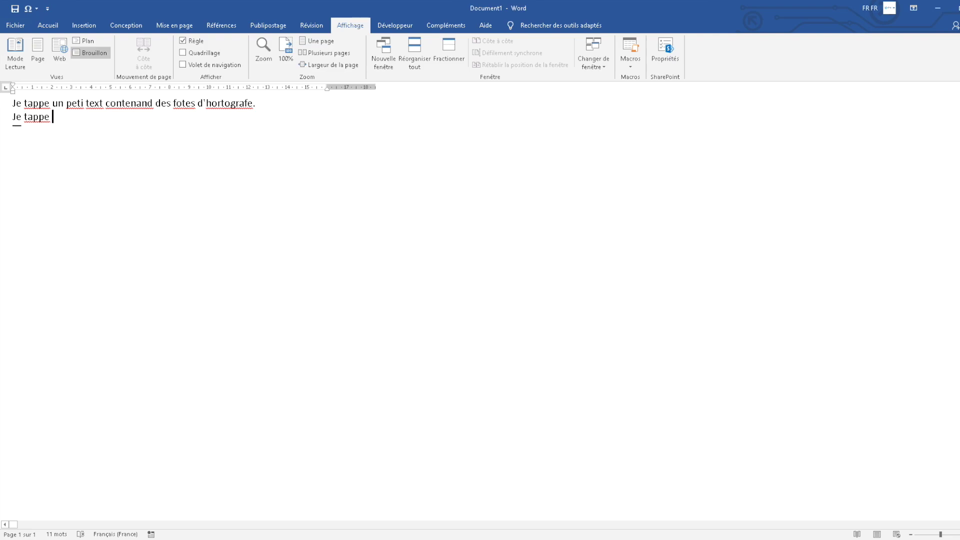
key("ctrl+Left")
Examine the spelling suggestions and other context options offered for the misspelled word "tappe" in the first sentence
key("ctrl+Home")
key("ctrl+Right")
key("shift+F10")
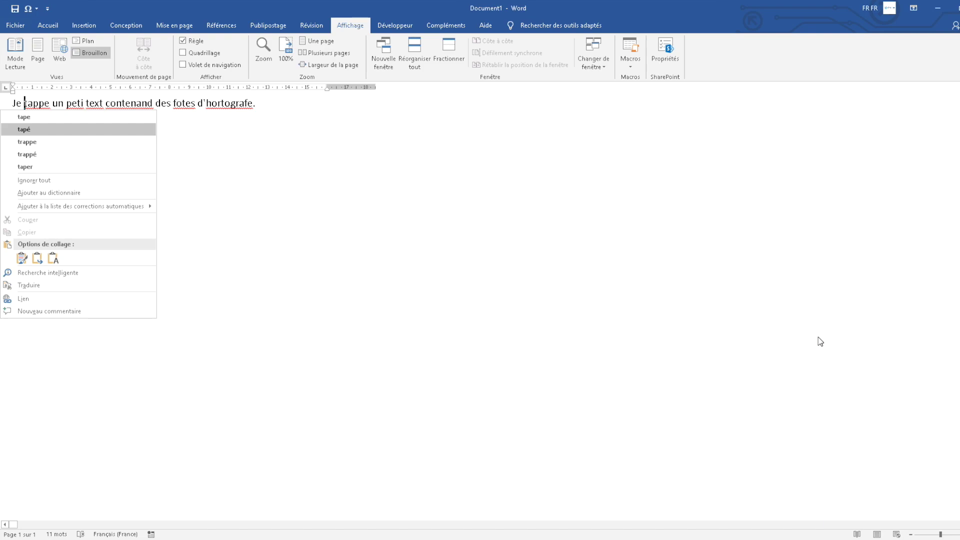
key("Down")
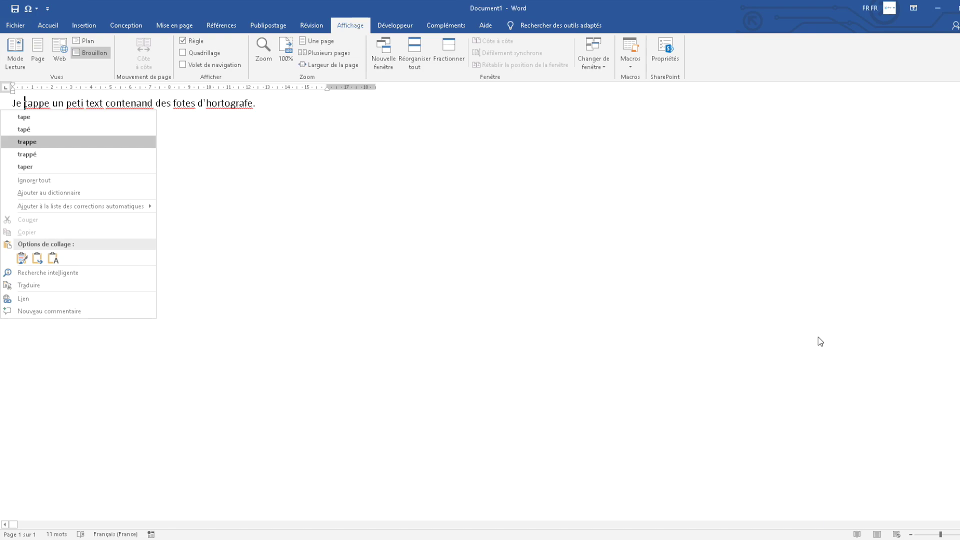
key("Down")
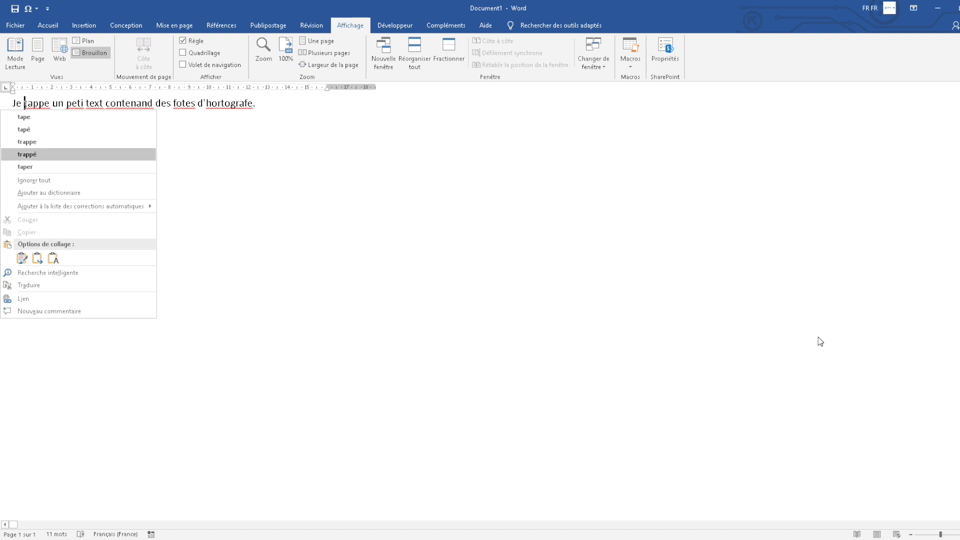
key("Down")
key("Down")
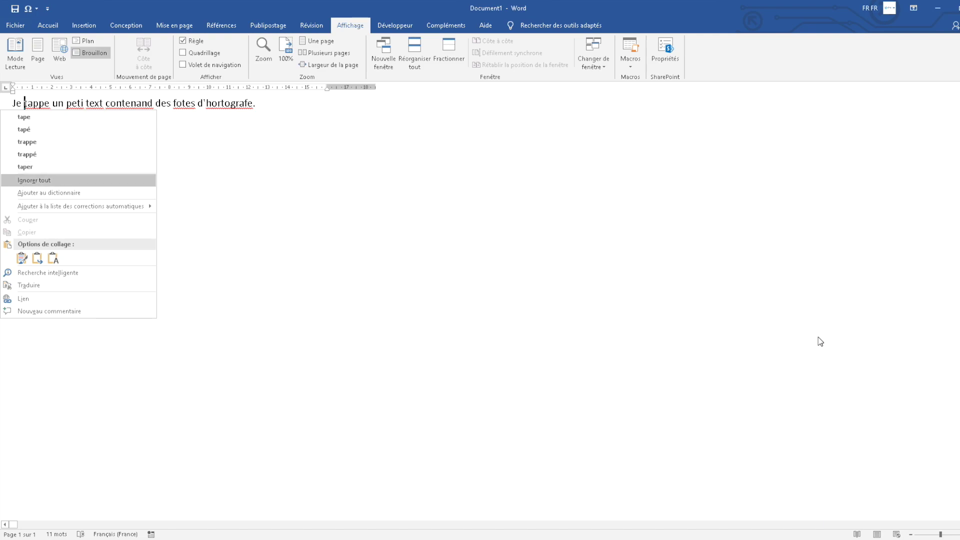
key("Down")
key("Down")
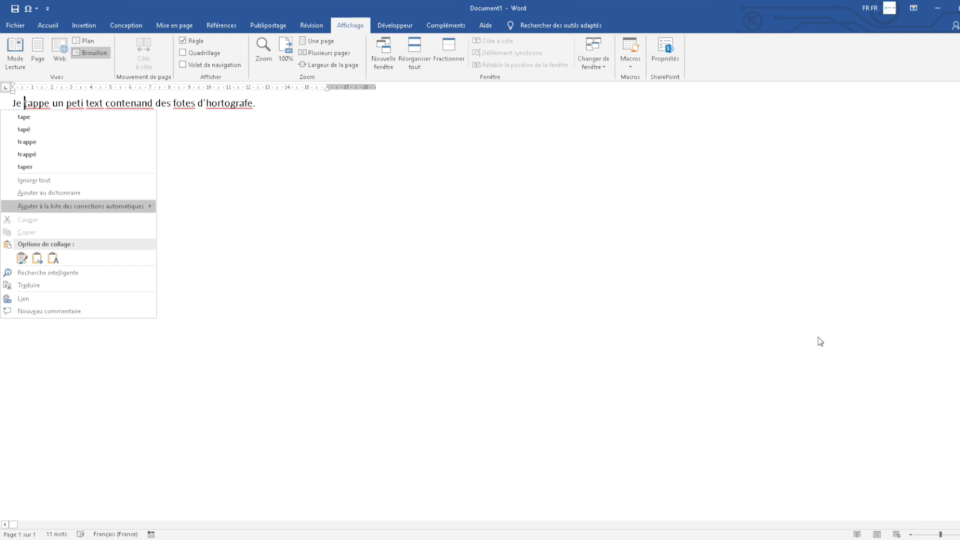
key("Down")
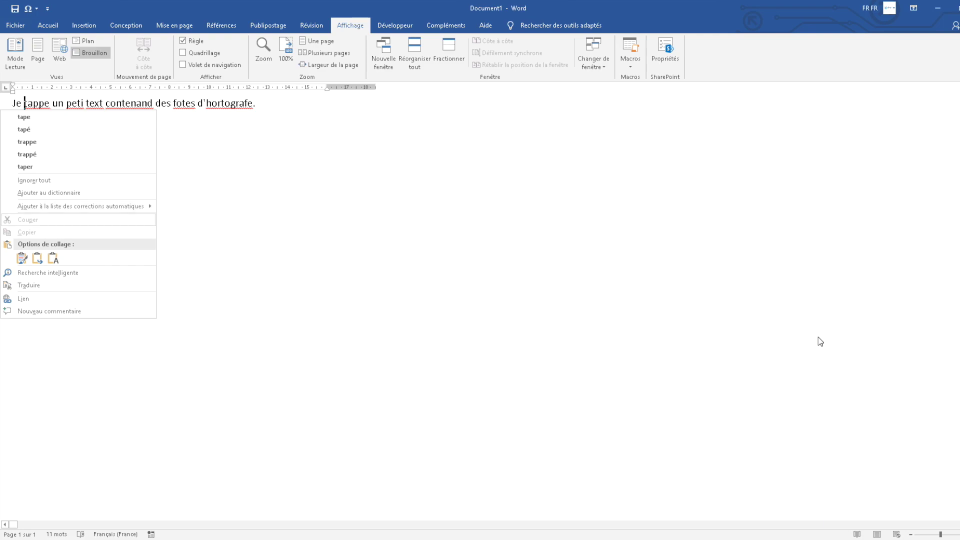
key("Down")
key("Down")
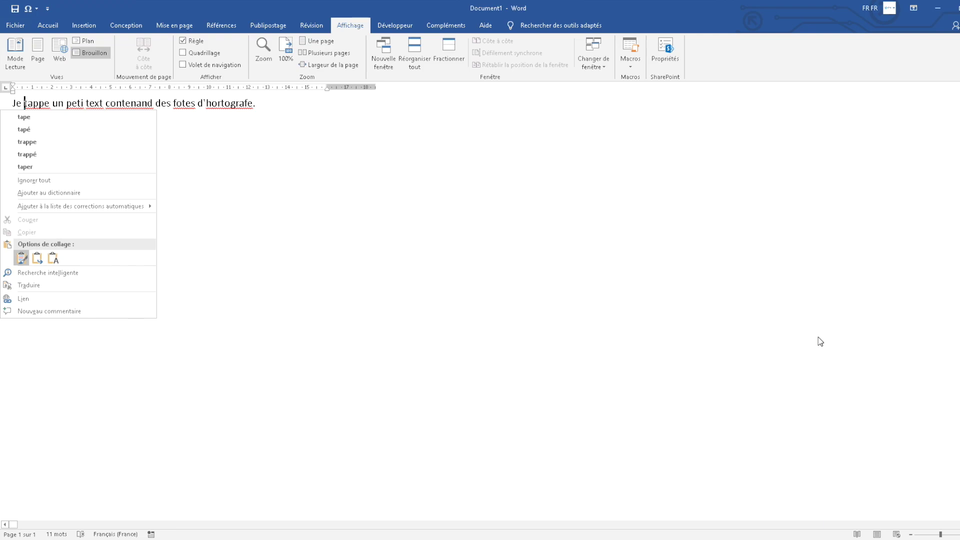
key("Down")
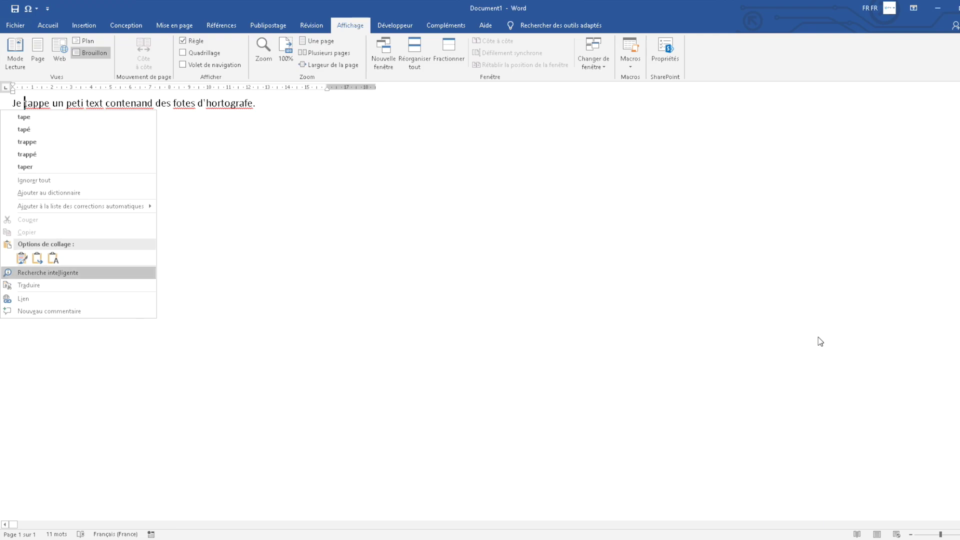
key("Down")
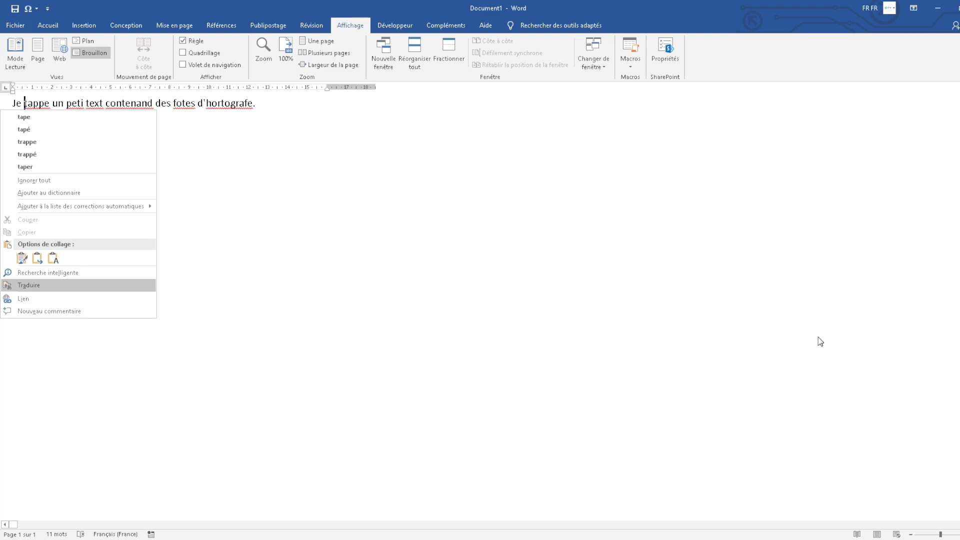
key("Escape")
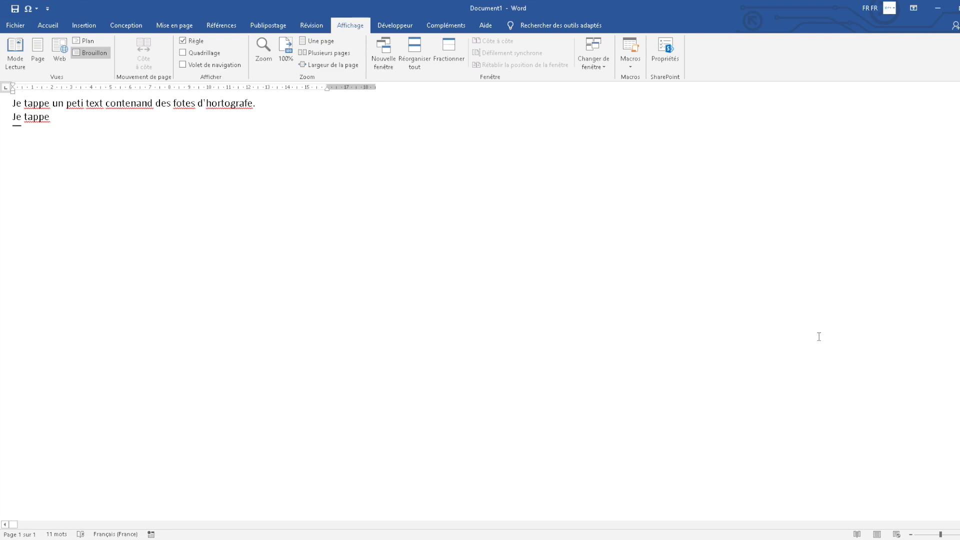
Correct "tappe" to "tape" in the first sentence by deleting the extra letter p
key("Right")
key("Right")
key("Right")
key("Right")
key("Right")
key("BackSpace")
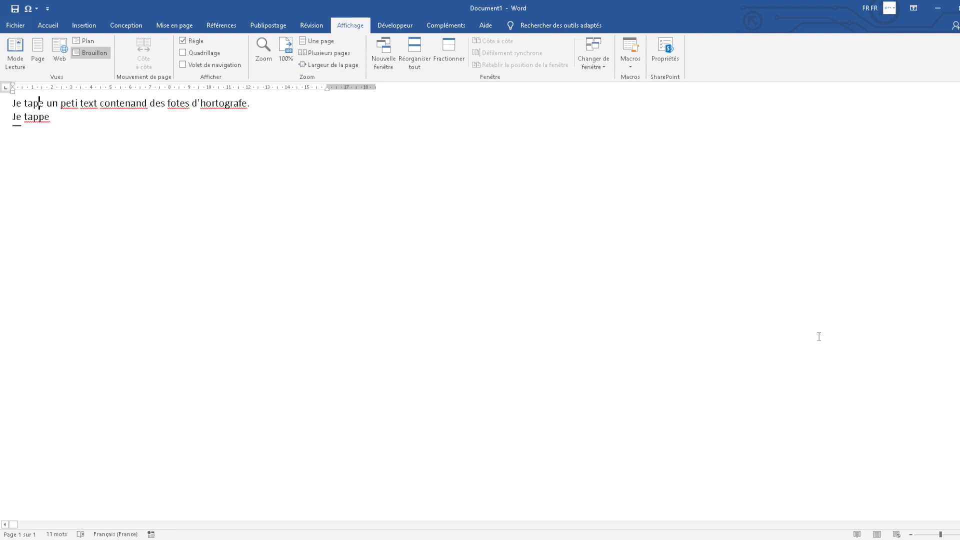
Replace the misspelled word "peti" in the first sentence with the suggested spelling "petit"
key("Right")
key("Right")
key("ctrl+Right")
key("shift+F10")
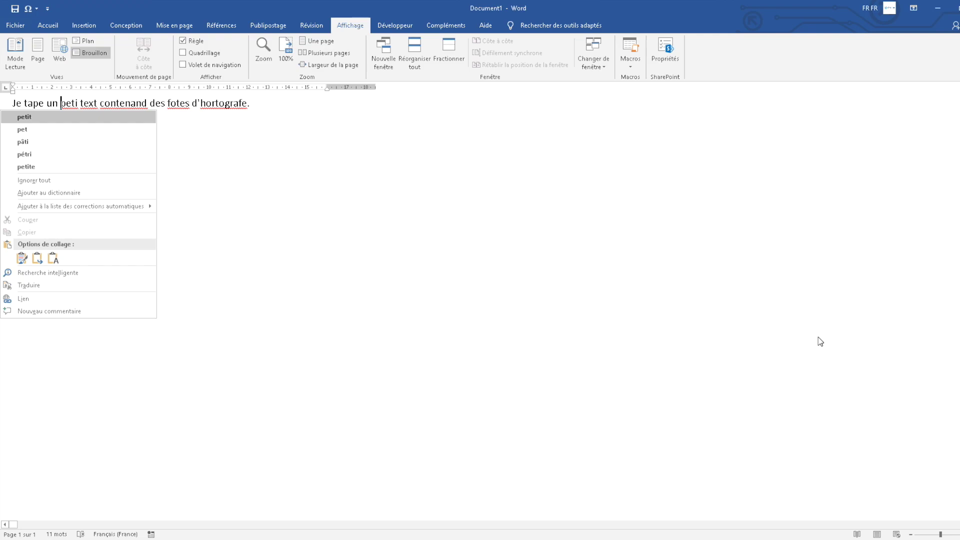
key("Return")
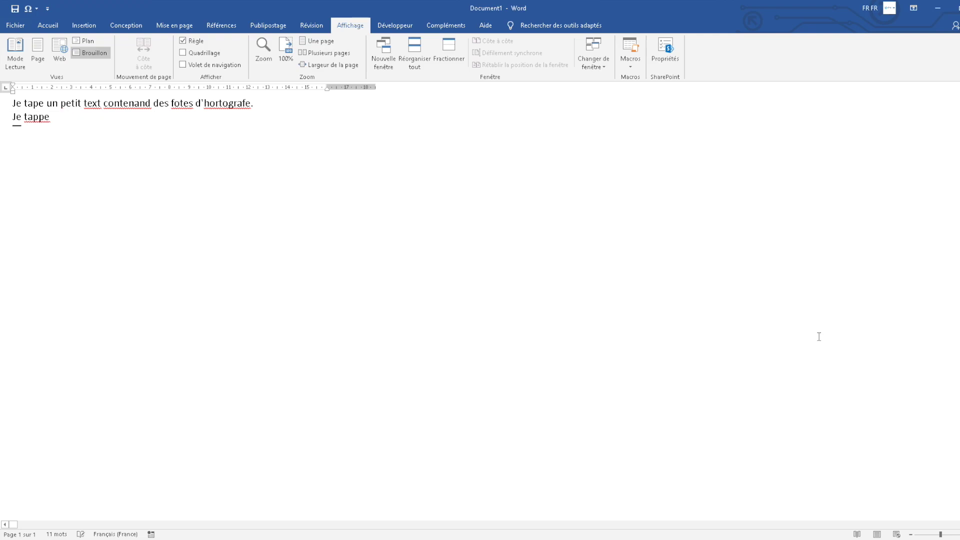
Add a new line containing the word "bonjour" below "Je tappe"
key("ctrl+Left")
key("Down")
key("Return")
type("bonjour")
Examine the AutoCorrect options offered for the automatic capital in "Bonjour" without applying any of them
key("Home")
key("alt+shift+F10")
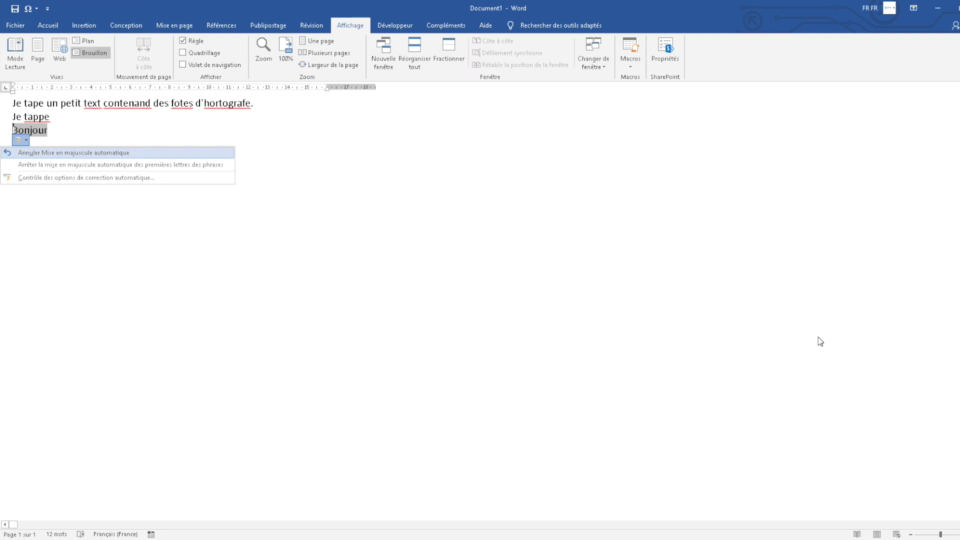
key("Down")
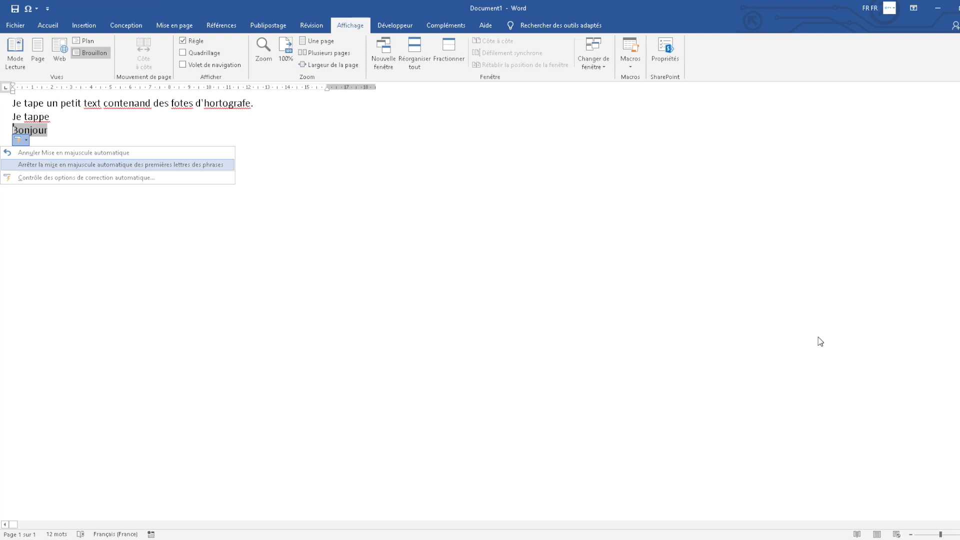
key("Down")
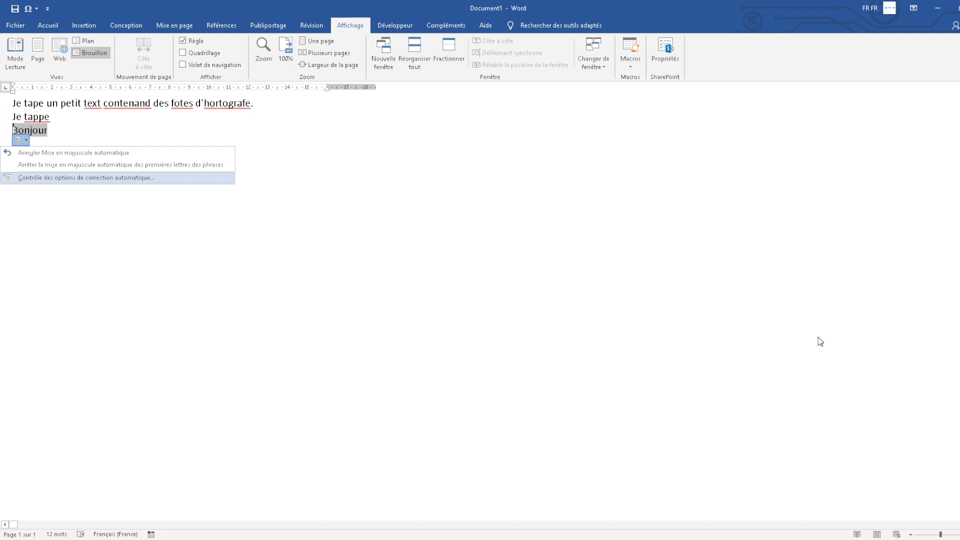
key("Escape")
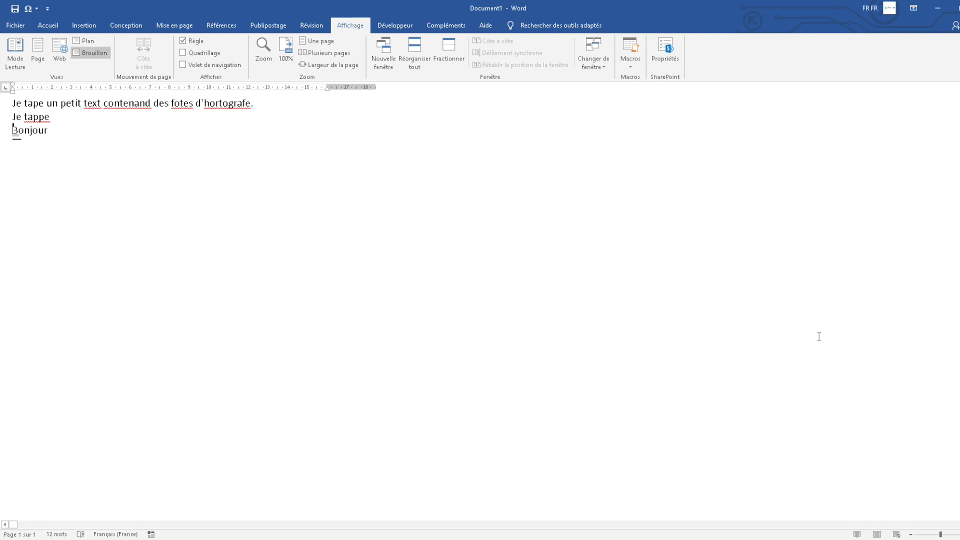
Search the JAWS quick settings for "correc" and review the automatic corrections and braille spell-checker options for Word, then close the settings
key("Insert+v")
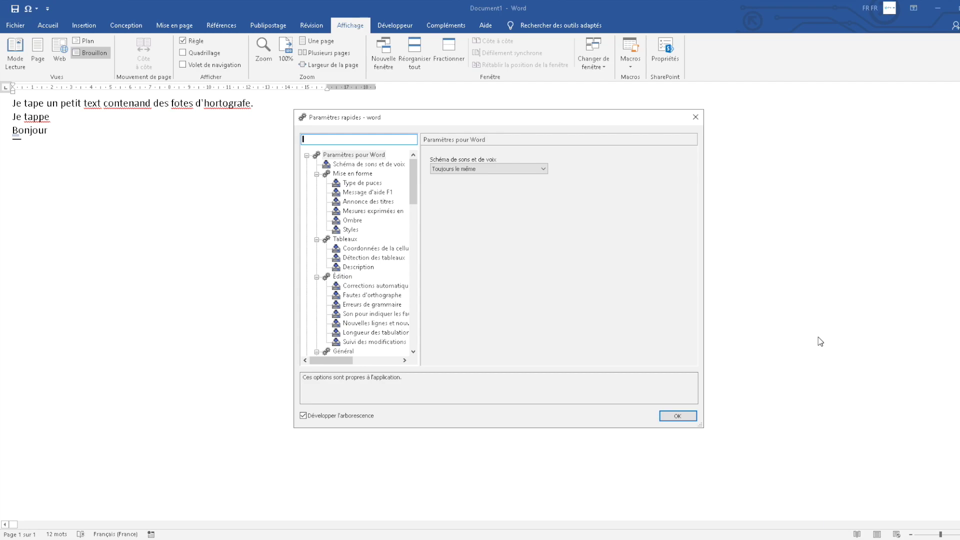
type("correc")
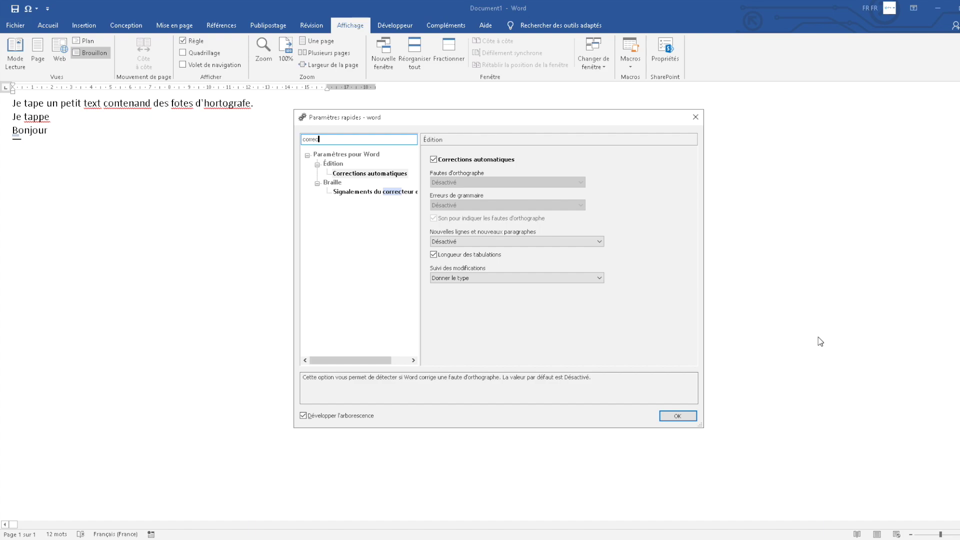
key("Tab")
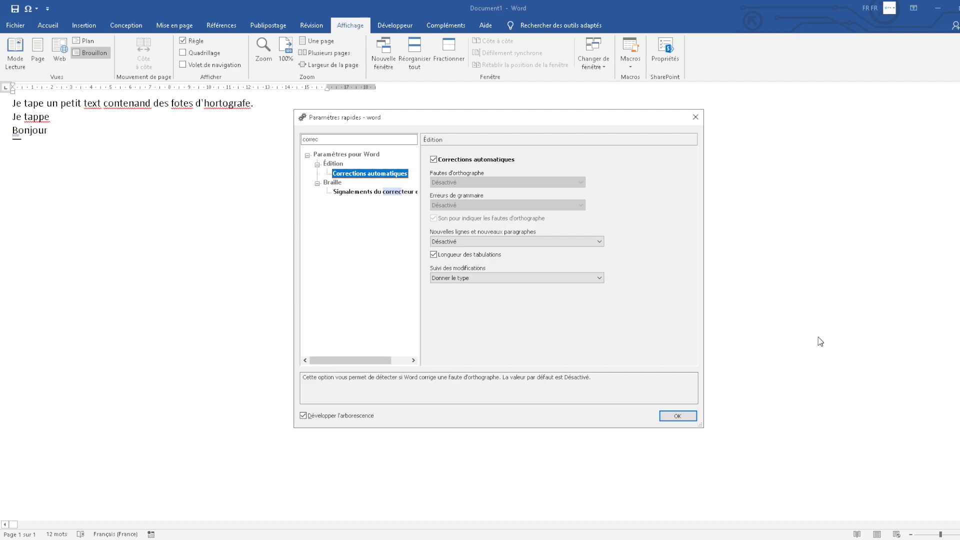
key("Down")
key("Down")
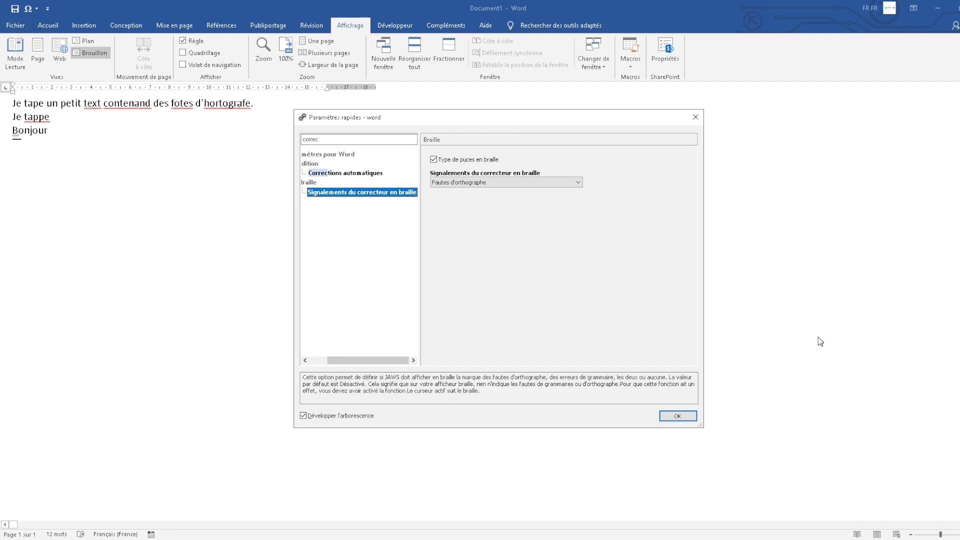
key("Up")
key("Up")
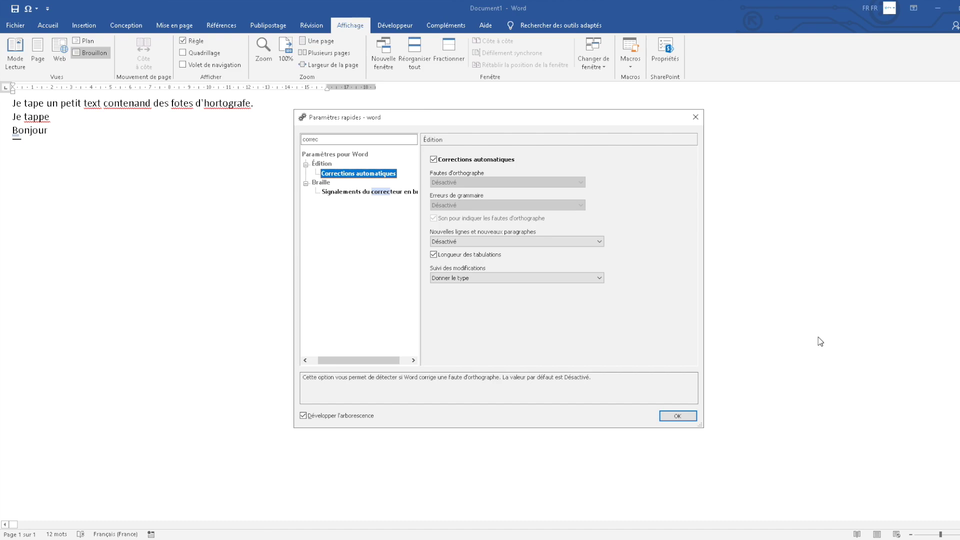
key("Tab")
key("Tab")
key("Tab")
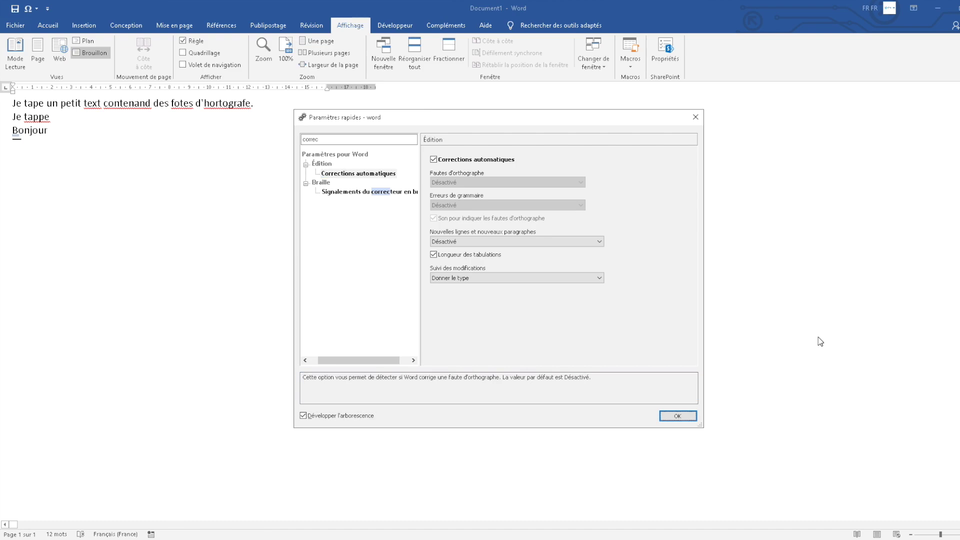
key("Return")
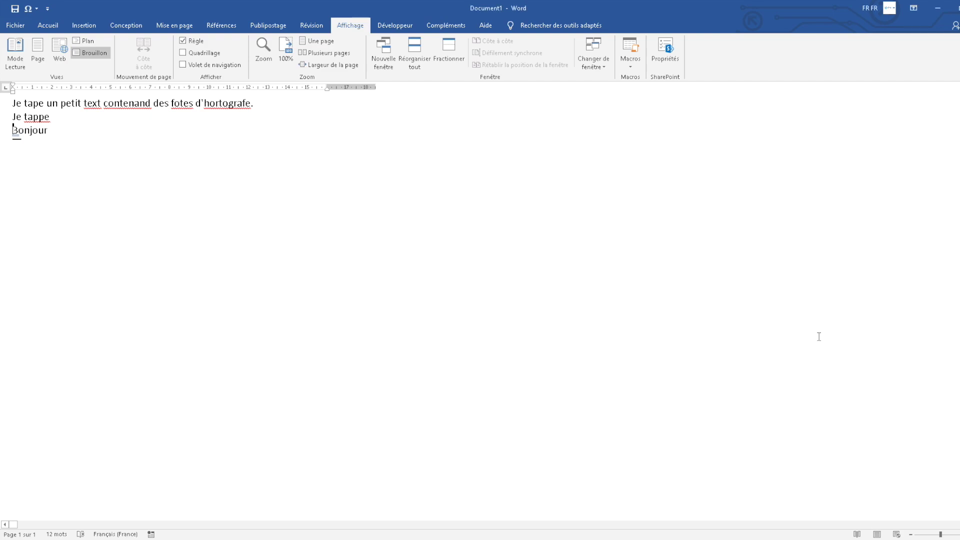
Switch to the Olivier mémo page in Edge and inspect the "Confirmer pour quitter JAWS" setting in the JAWS basic options, leaving without changes
key("alt+Tab")
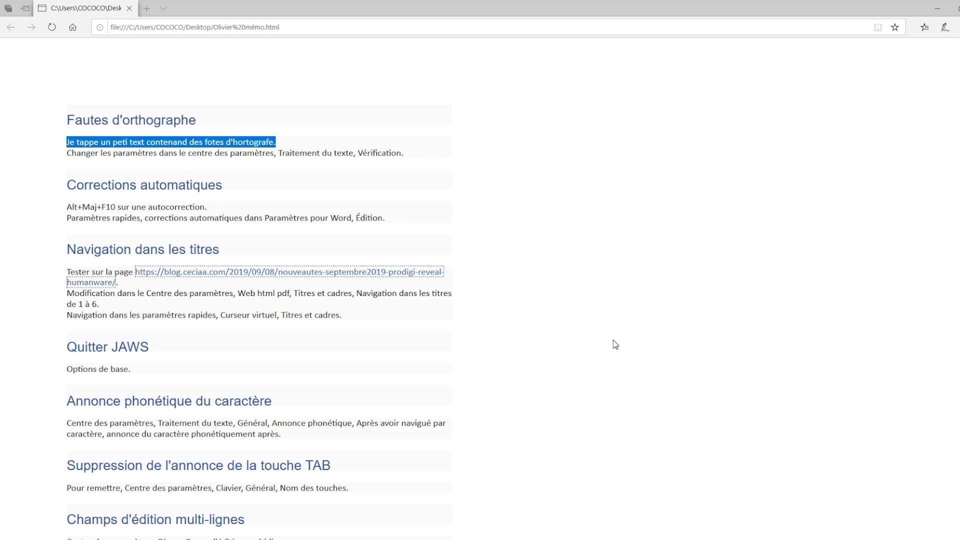
key("Insert+j")
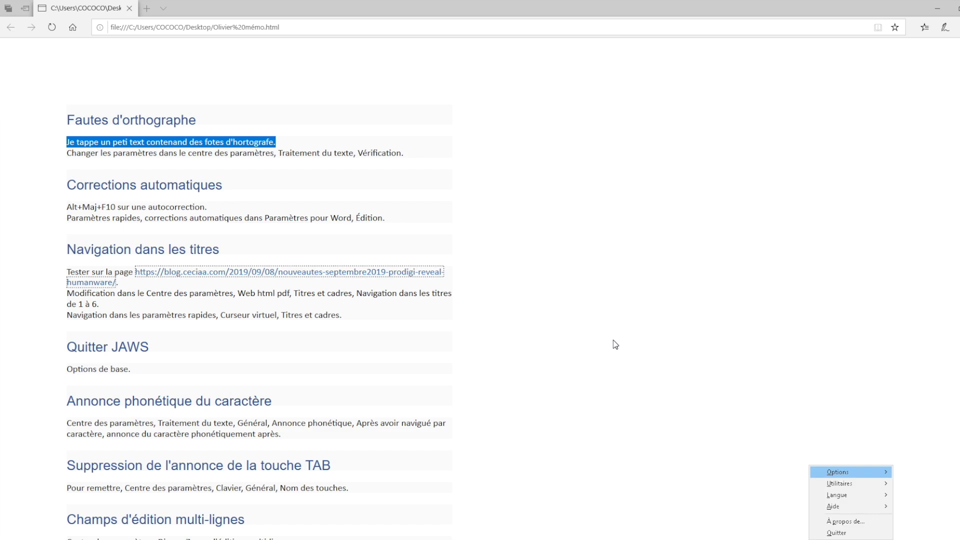
key("Right")
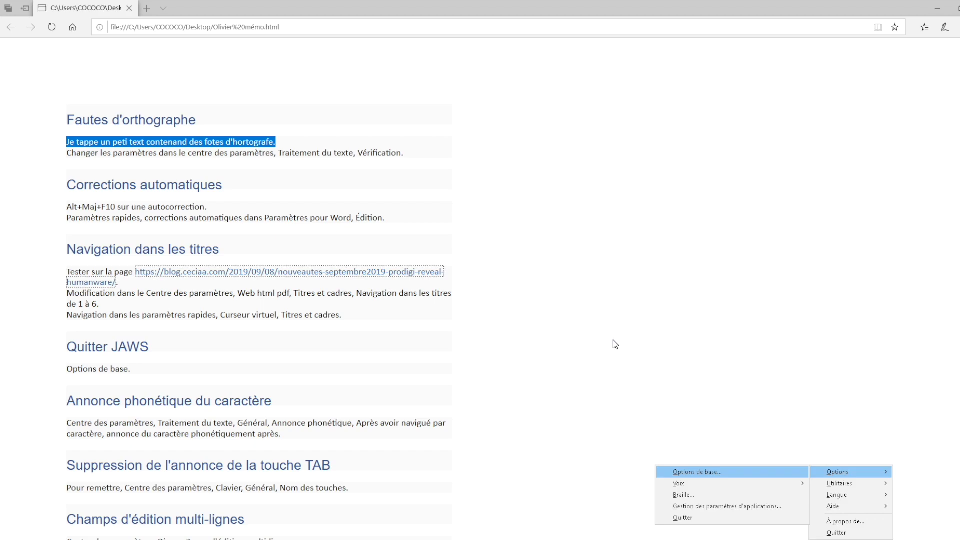
key("Return")
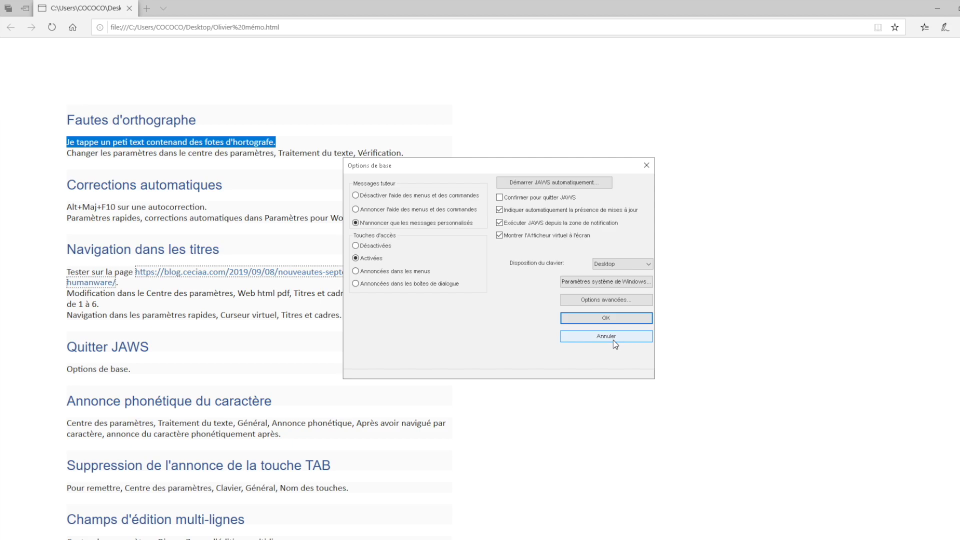
key("Tab")
key("Tab")
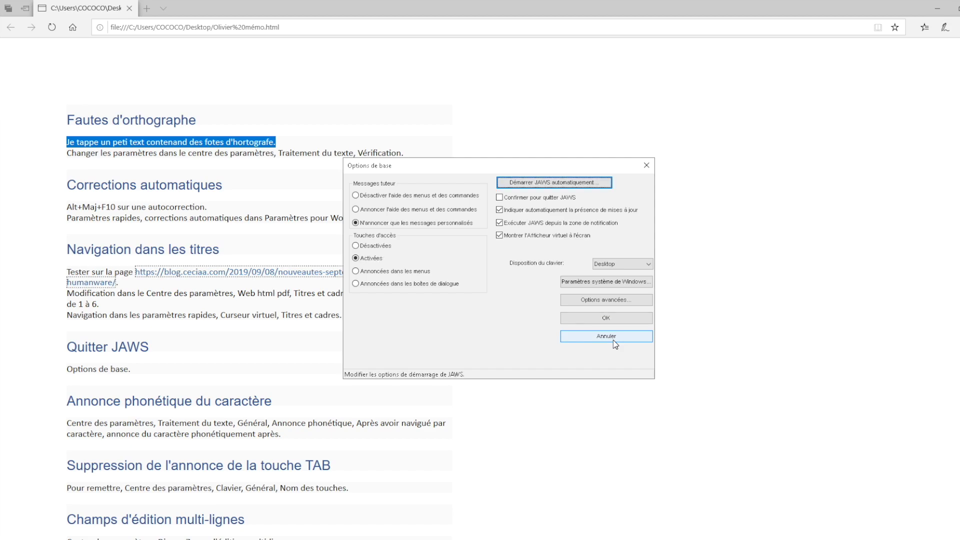
key("Tab")
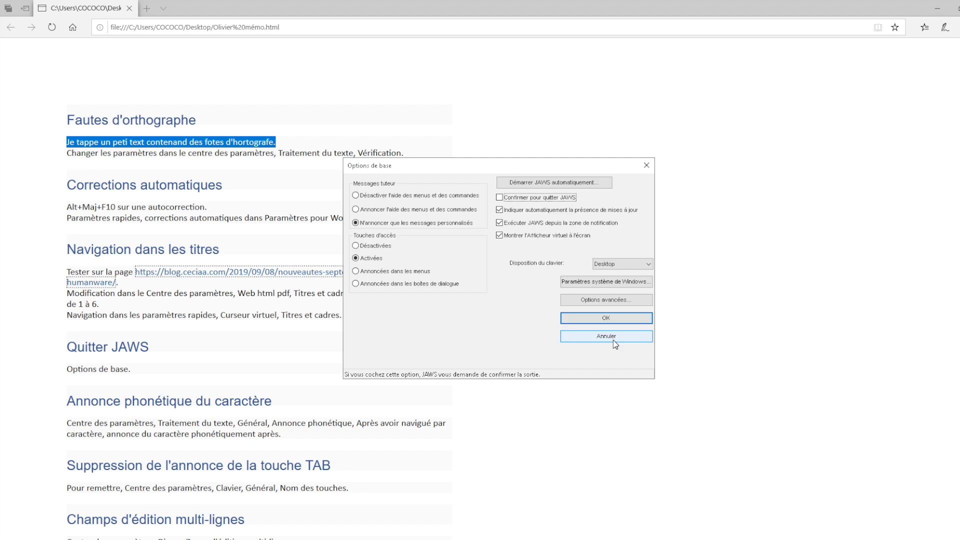
left_click(606, 336)
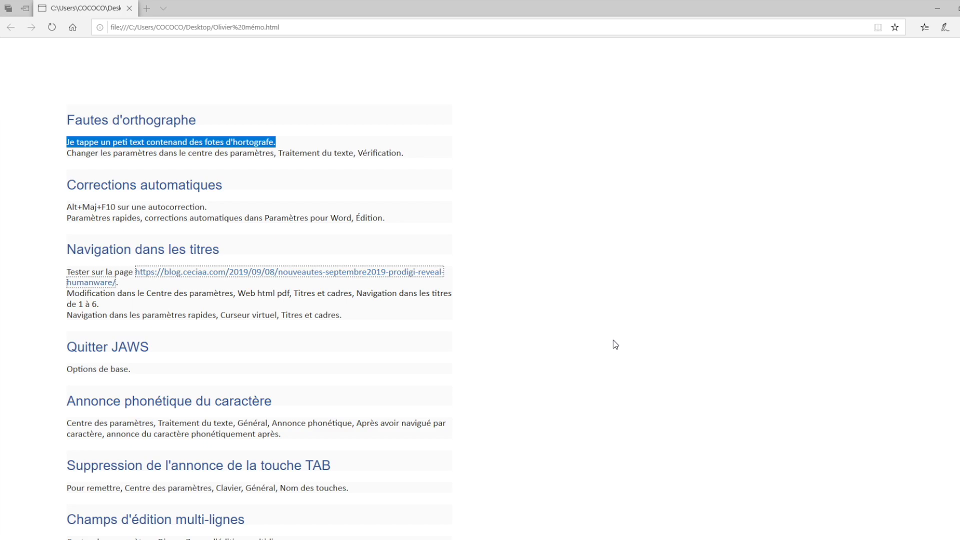
Look over the JAWS utilities, and open the JAWS Settings Center for all applications
key("Insert+j")
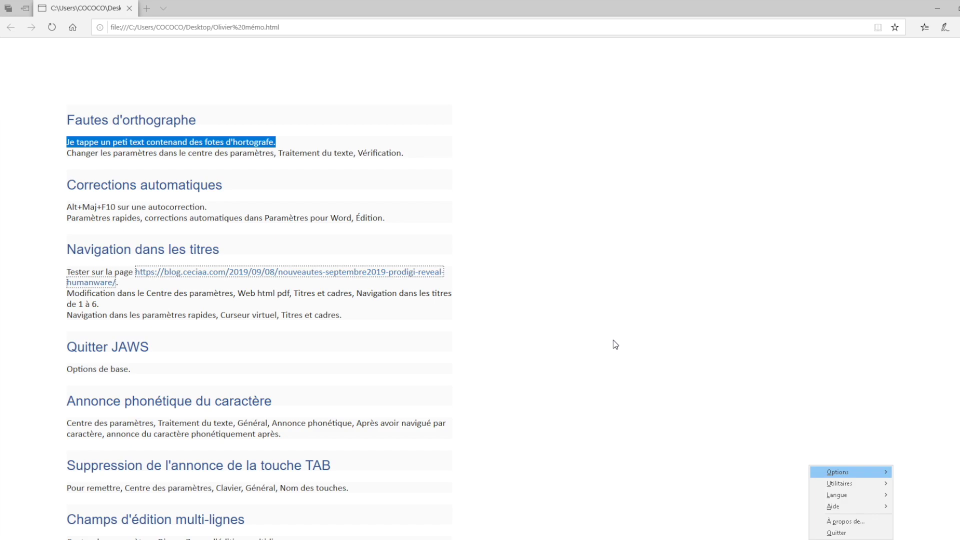
key("Down")
key("Right")
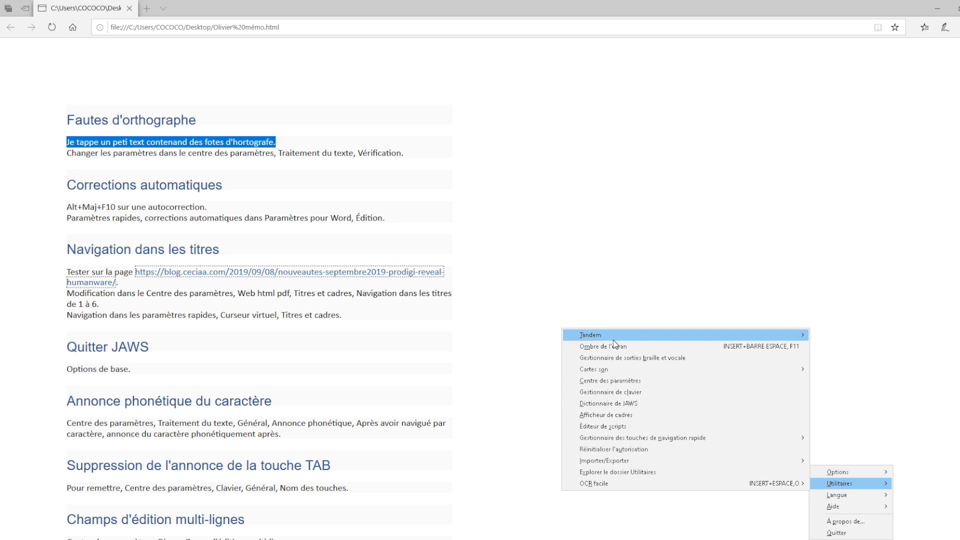
key("Escape")
key("Escape")
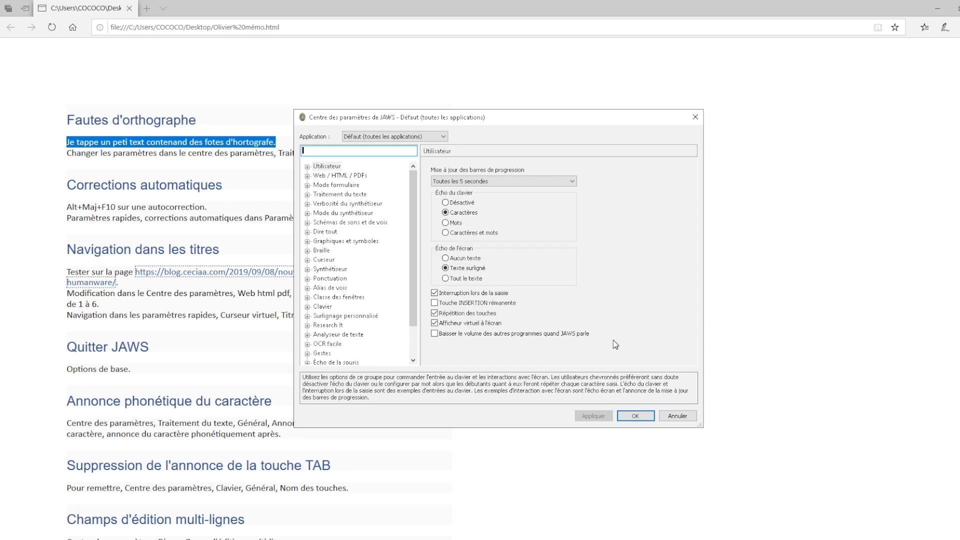
Expand the Général group of the Clavier settings in the JAWS Settings Center
key("Tab")
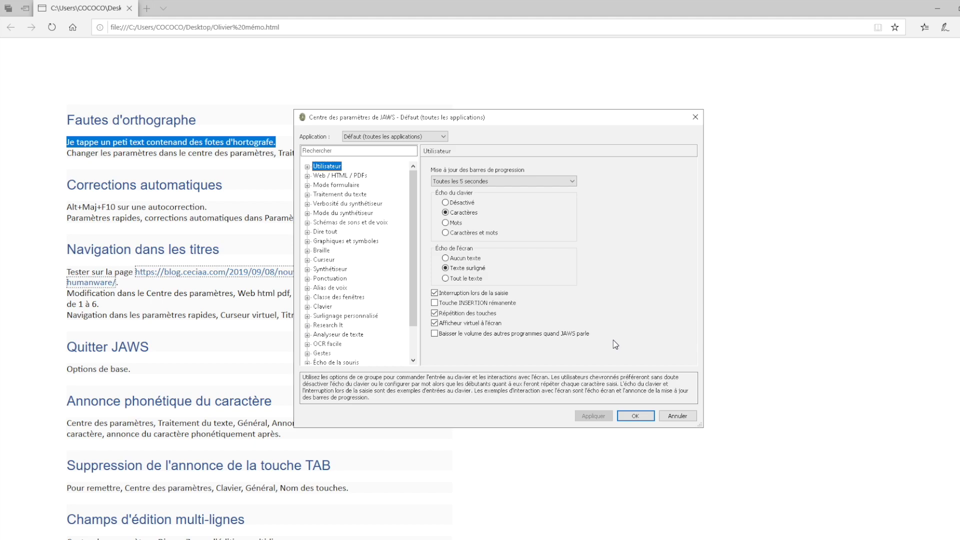
key("c")
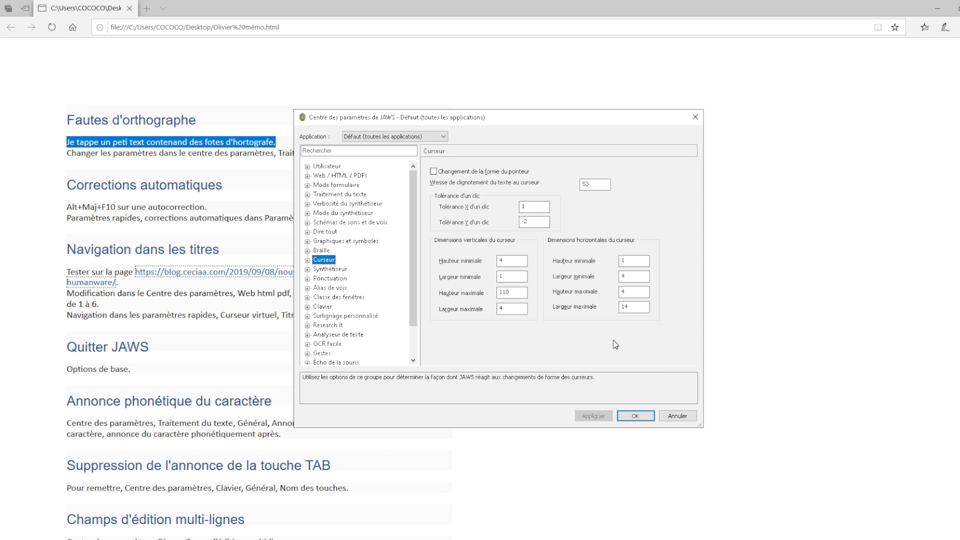
key("c")
key("c")
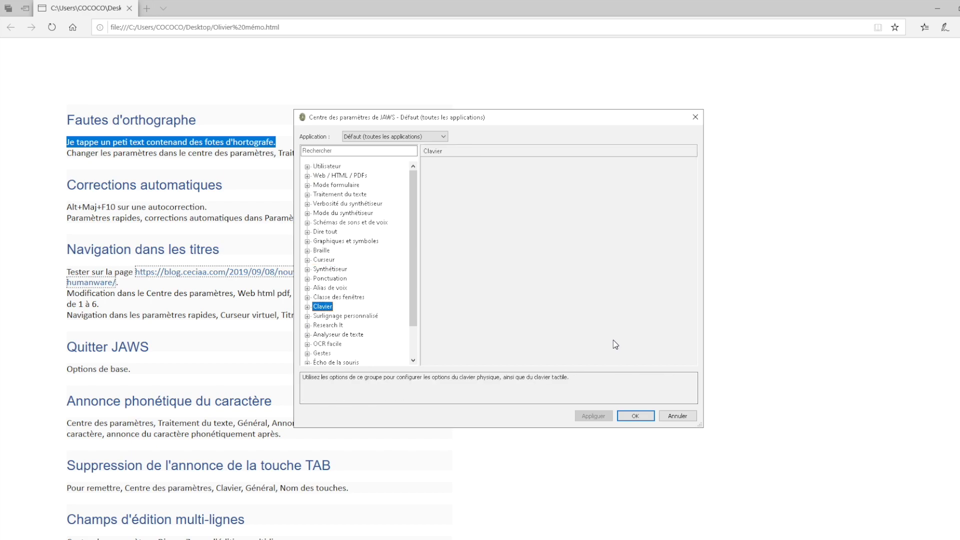
key("Right")
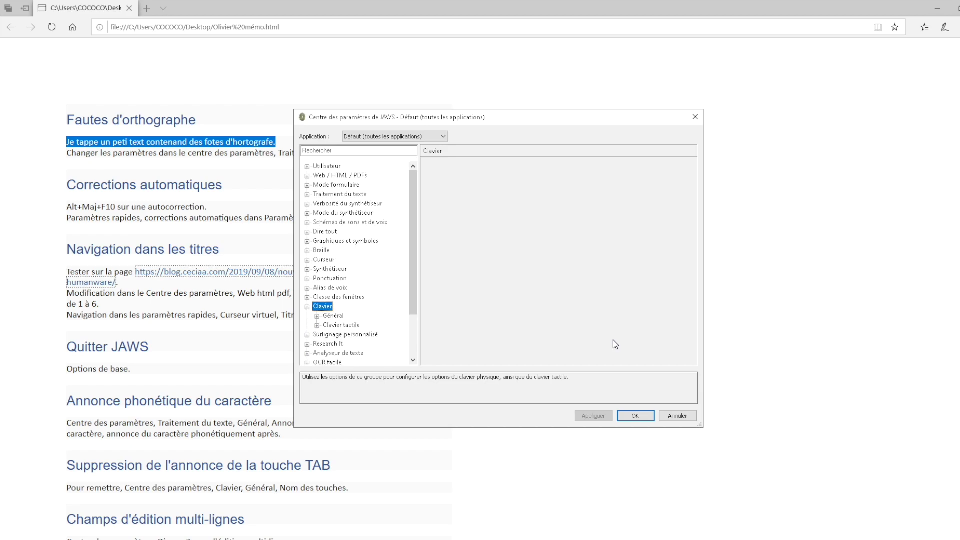
key("Down")
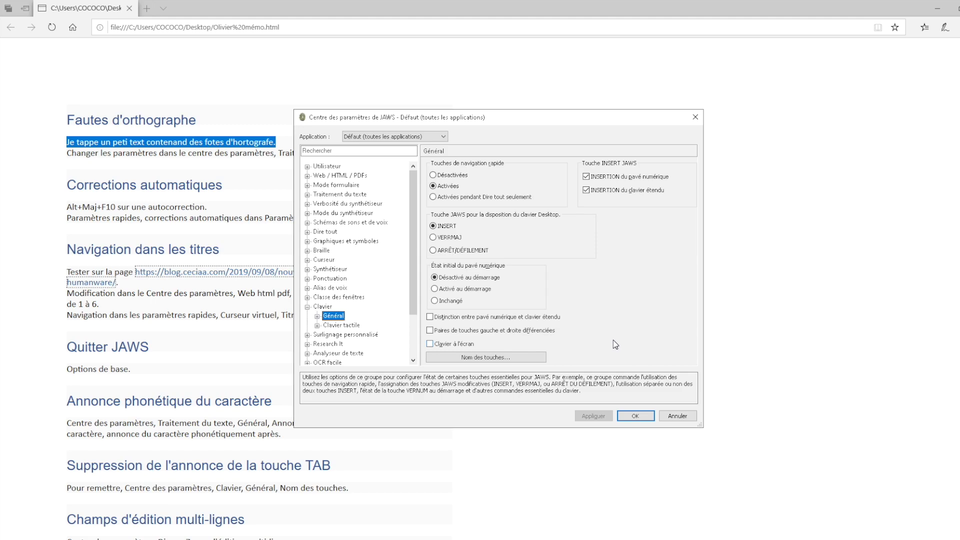
key("Right")
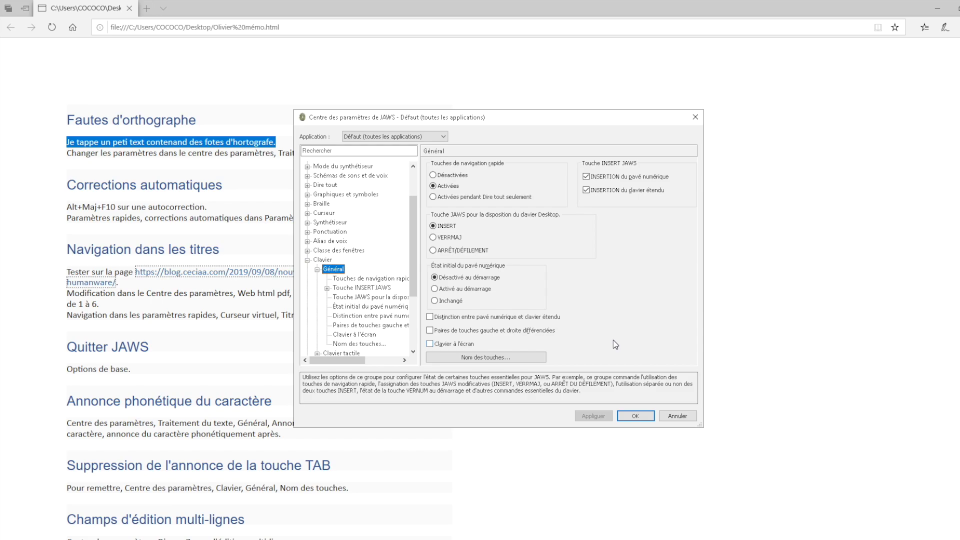
Open the Nom des touches dialog from the Général group of the Clavier settings
key("Down")
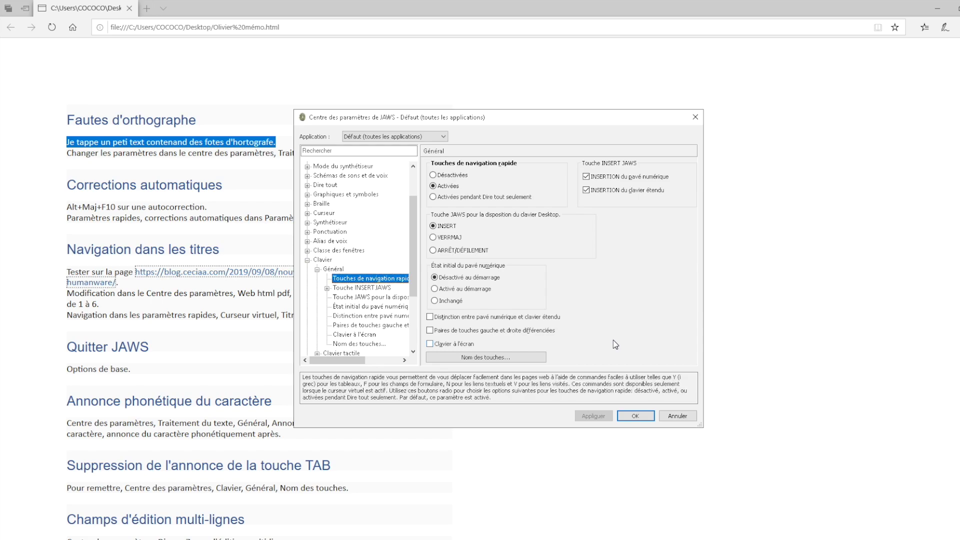
key("Down")
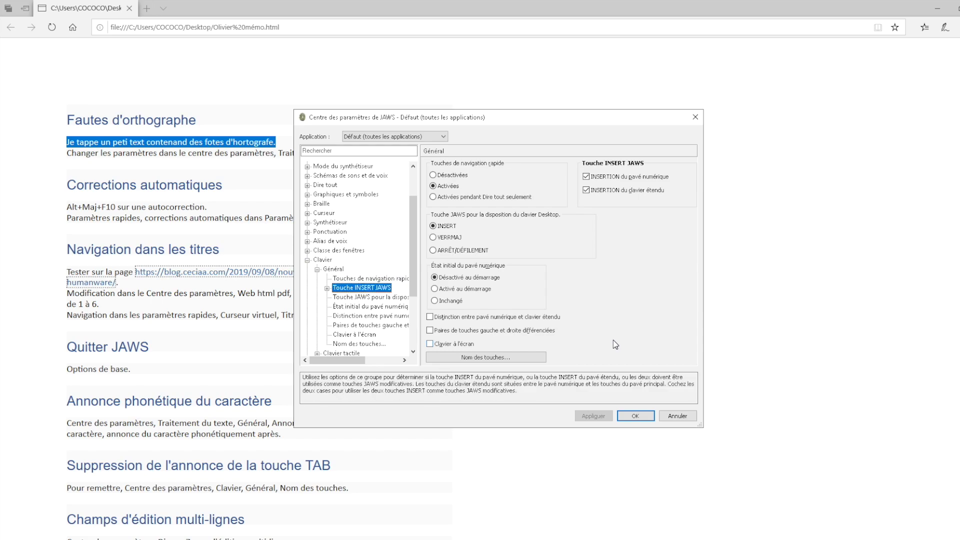
key("Down")
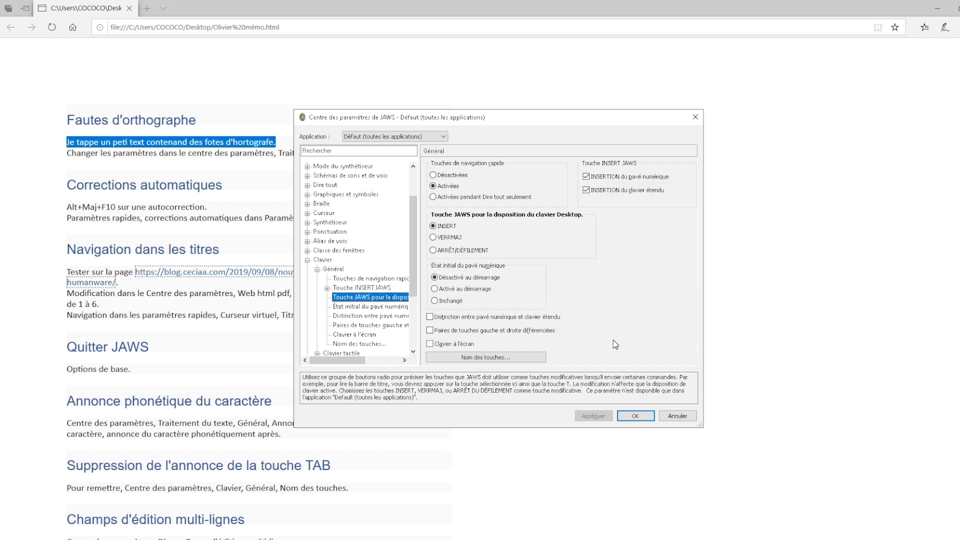
key("Down")
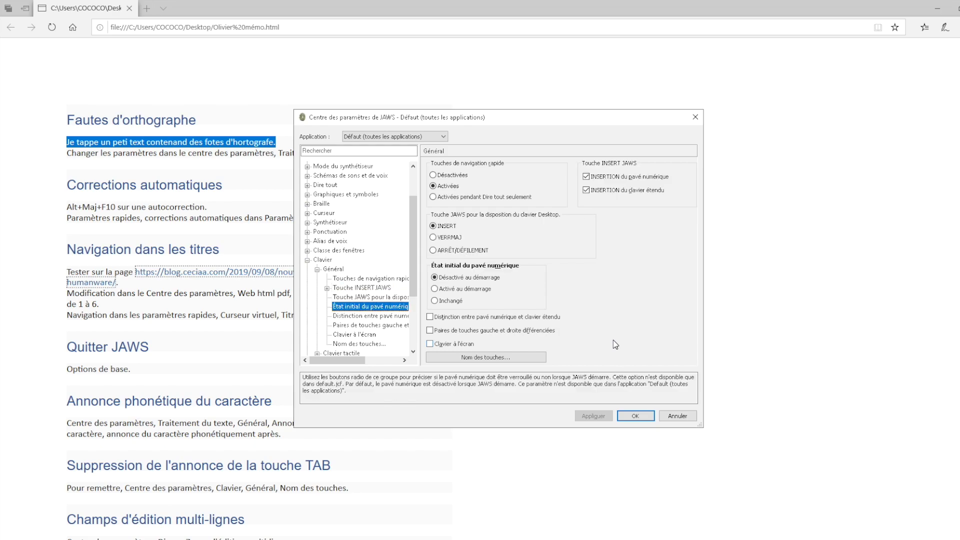
key("Down")
key("Down")
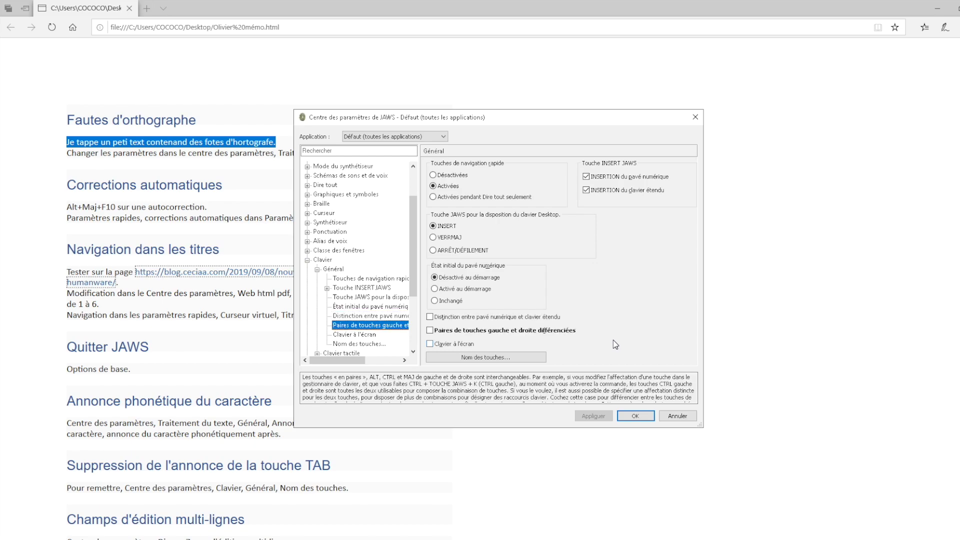
key("Down")
key("Down")
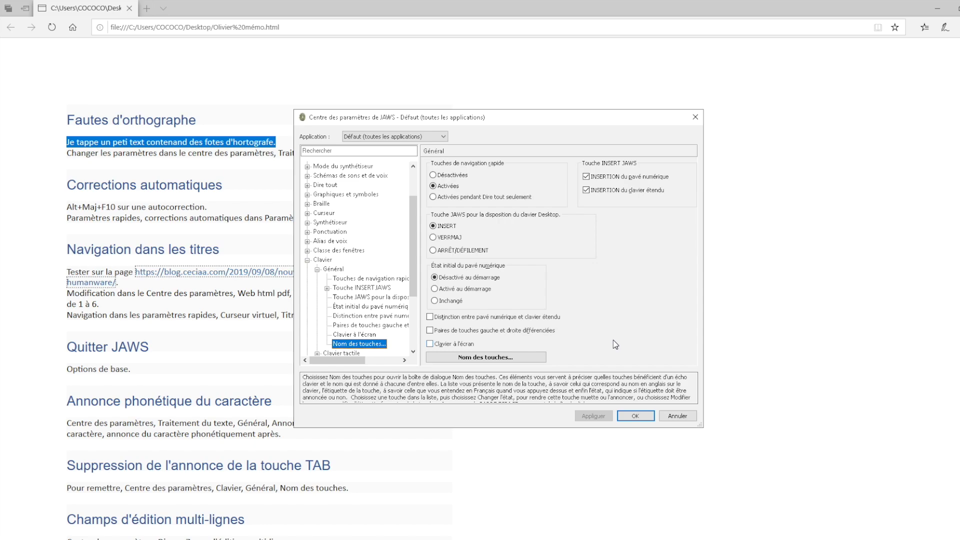
key("space")
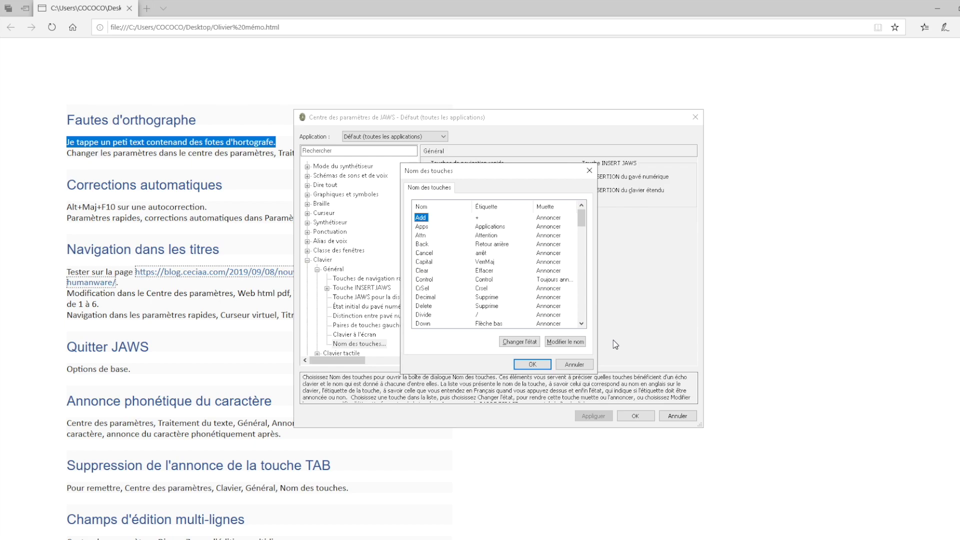
Unmute the Tab key in the key names list and save the JAWS settings
key("t")
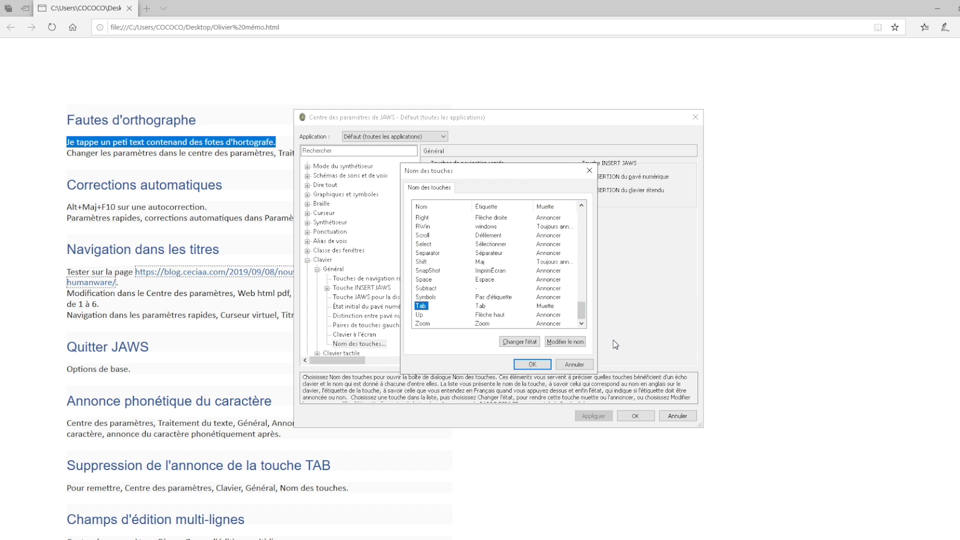
key("space")
key("Tab")
key("Tab")
key("Tab")
key("Return")
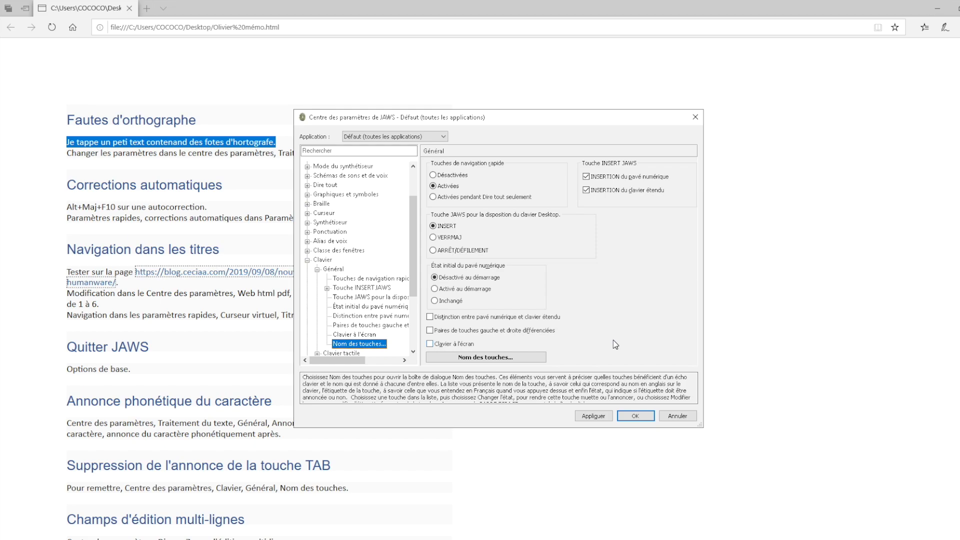
key("Tab")
key("Tab")
key("Tab")
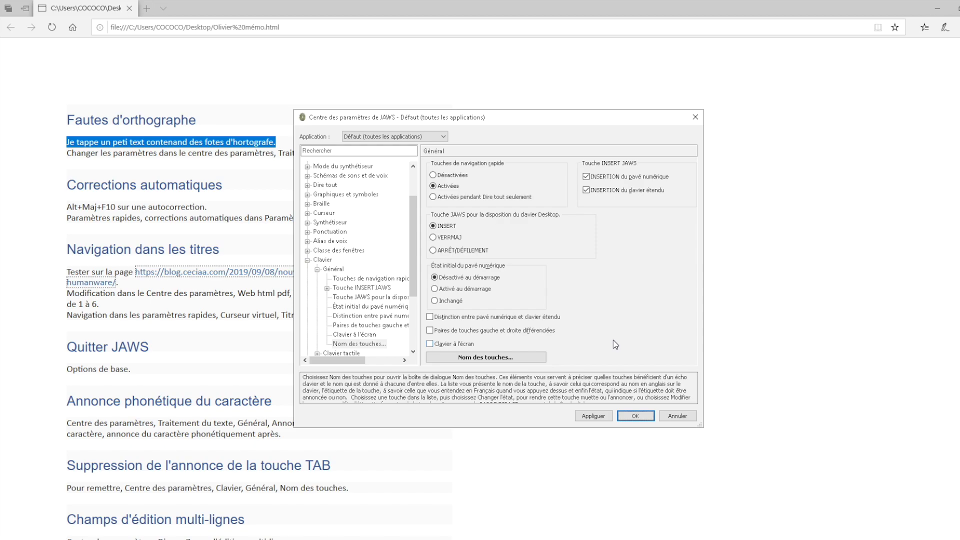
key("Return")
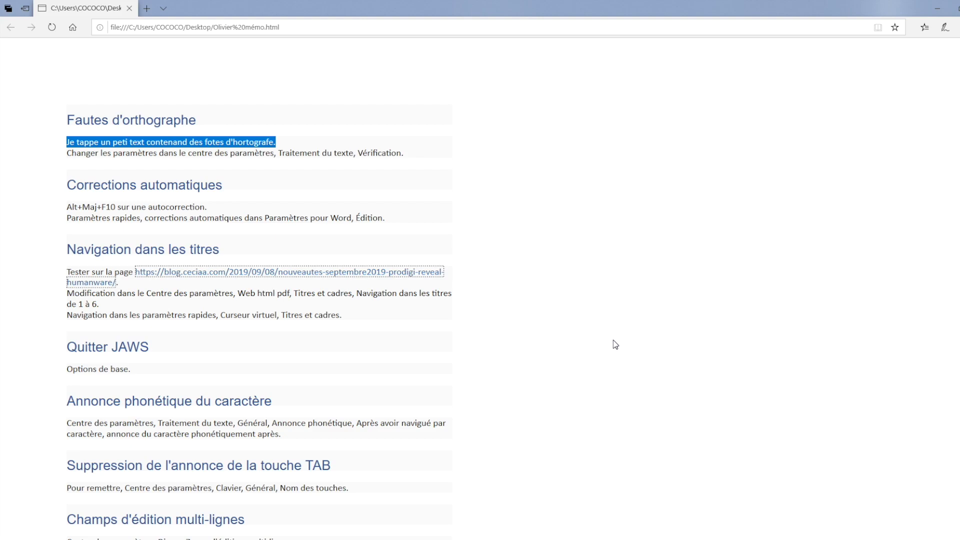
Open the JAWS basic options and move between controls and windows to test the Tab key announcement
key("Insert+j")
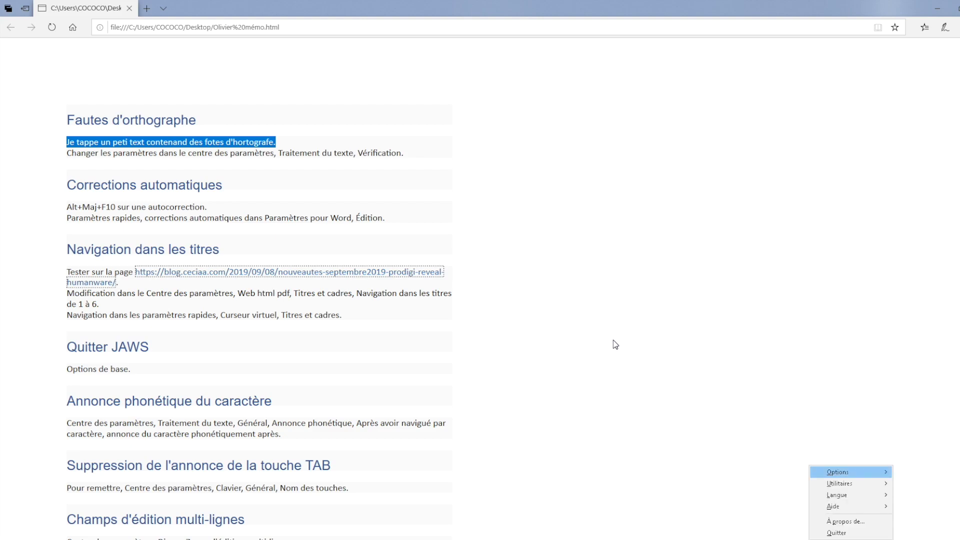
key("Right")
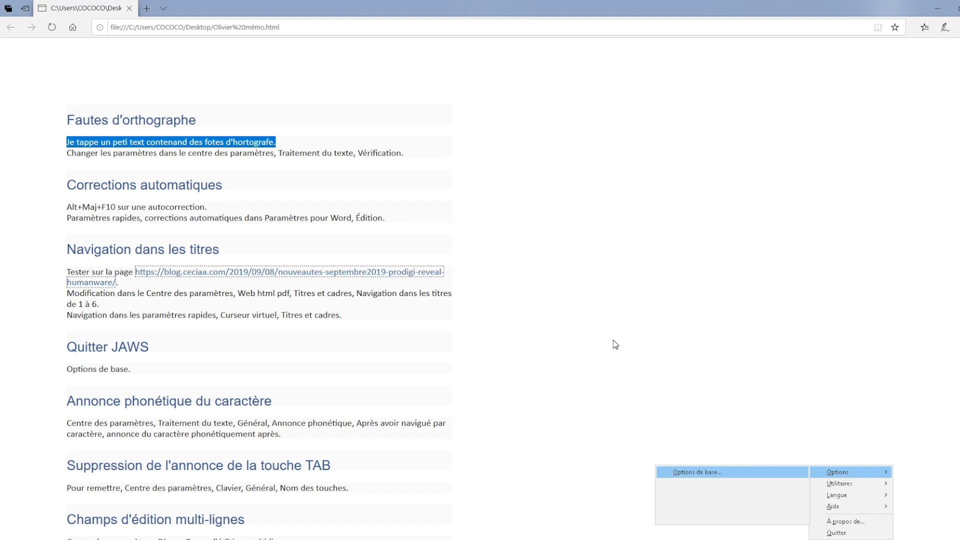
key("Return")
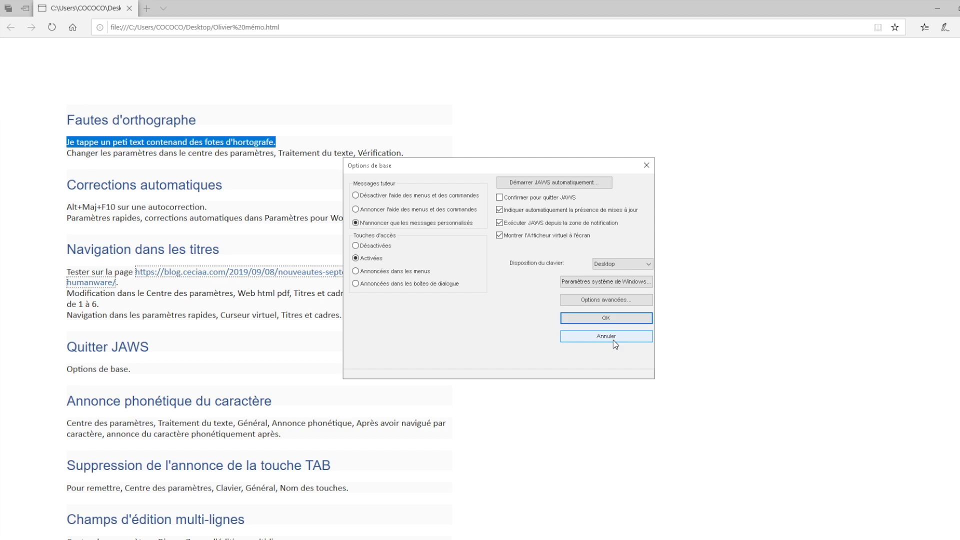
key("Tab")
key("Tab")
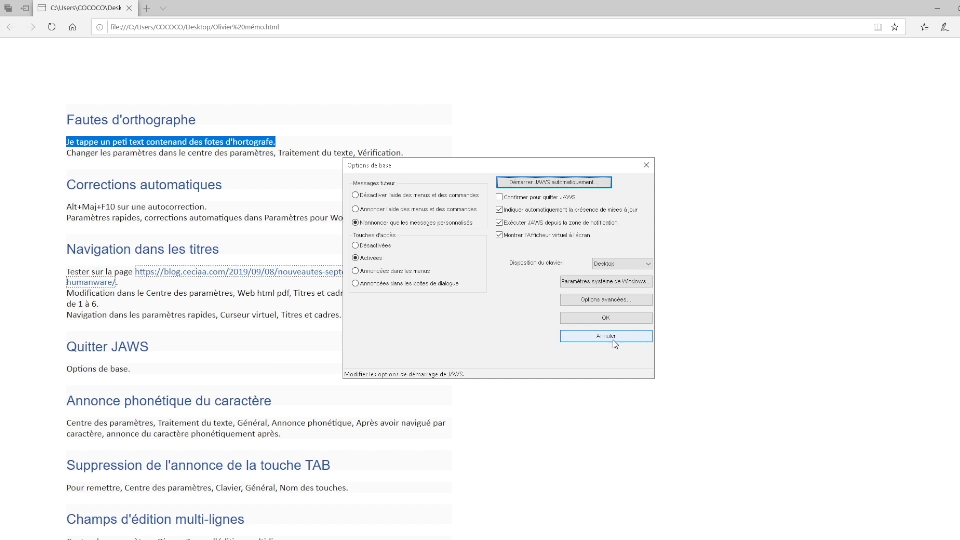
left_click(606, 337)
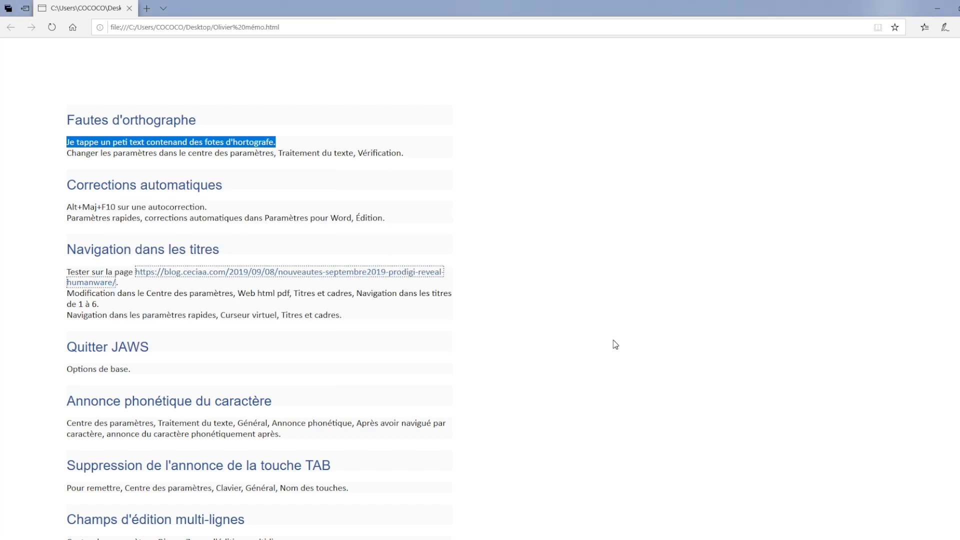
key("Tab")
key("alt+Tab")
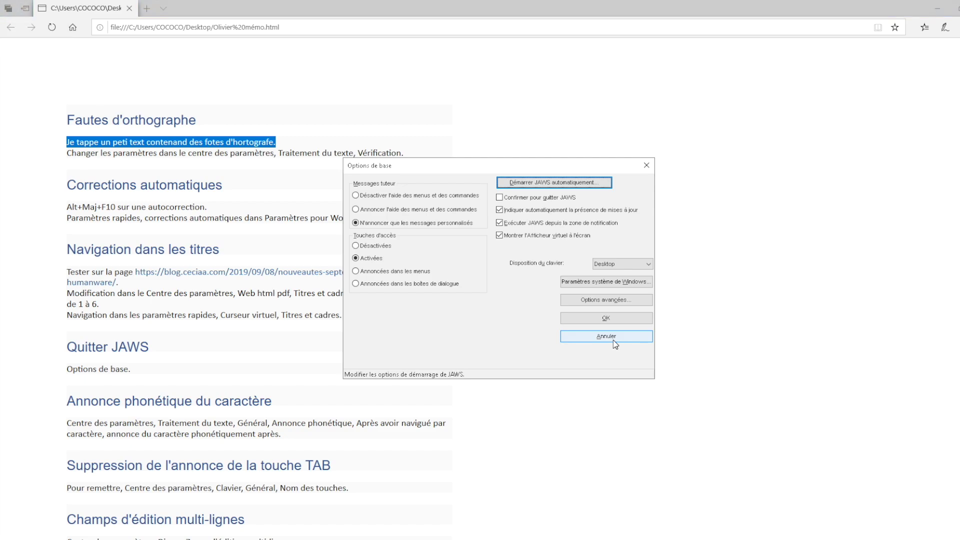
Review the JAWS basic options from "Confirmer pour quitter JAWS" through the keyboard layout and advanced options, and close the dialog
key("Tab")
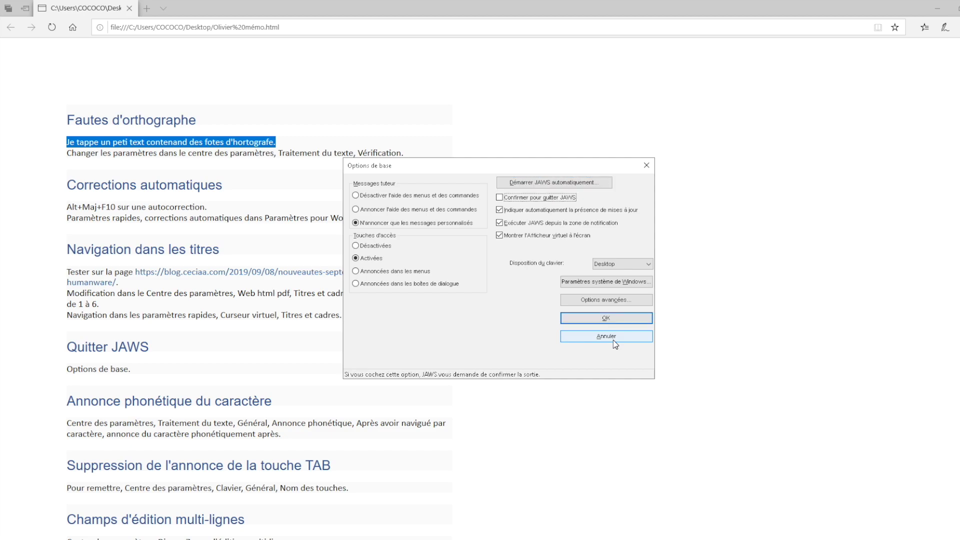
key("Down")
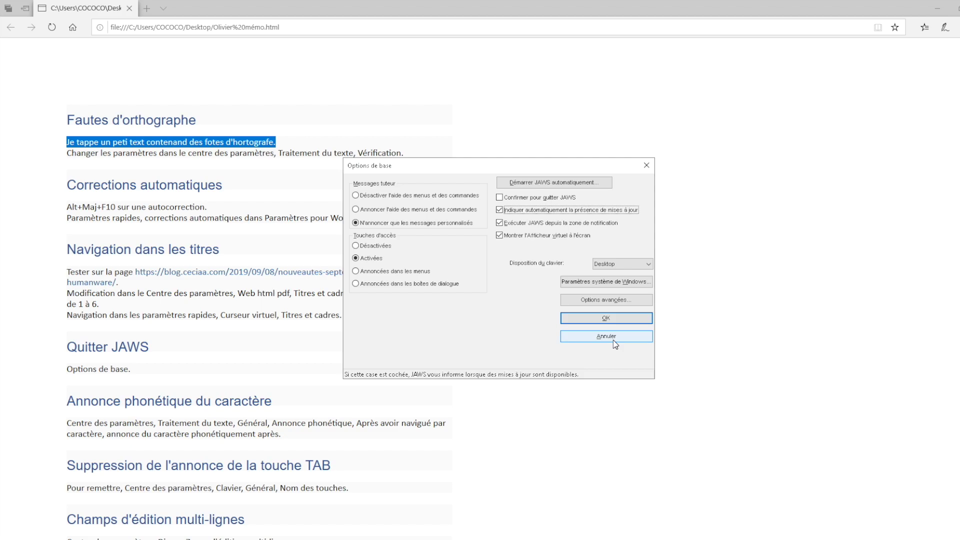
key("Tab")
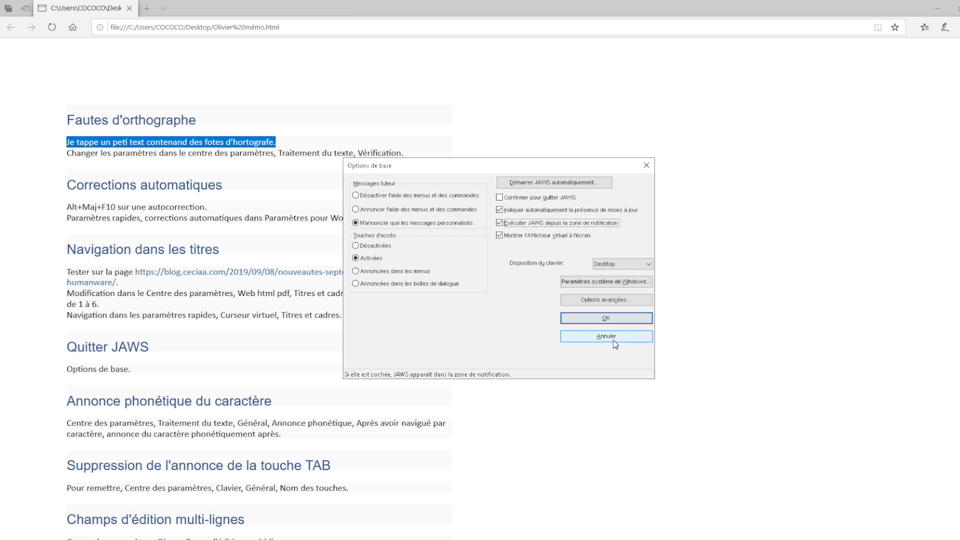
key("Tab")
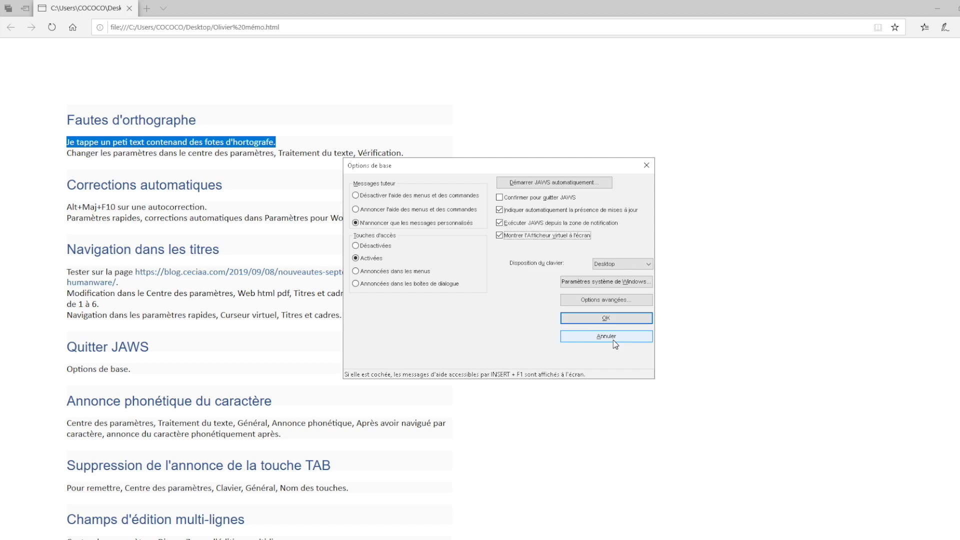
key("Tab")
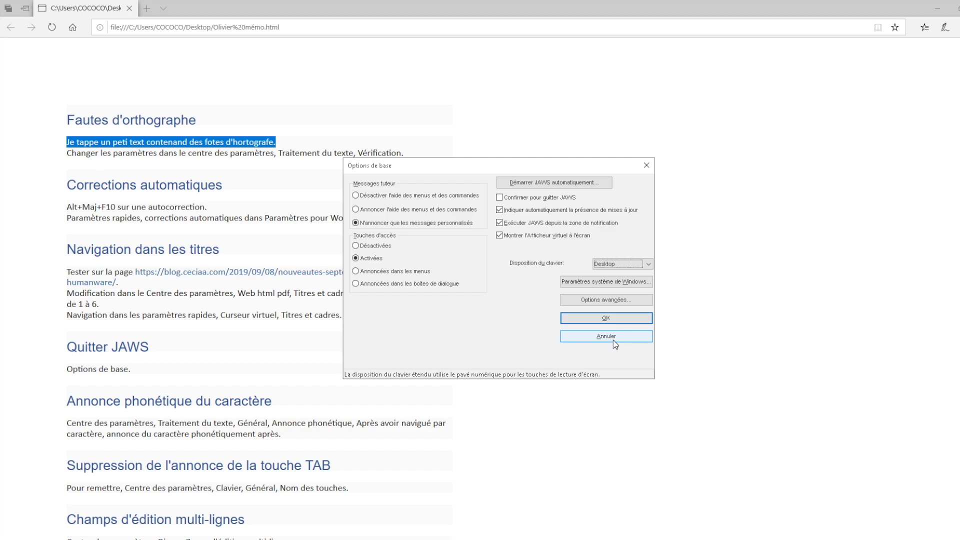
key("Tab")
key("Tab")
key("Tab")
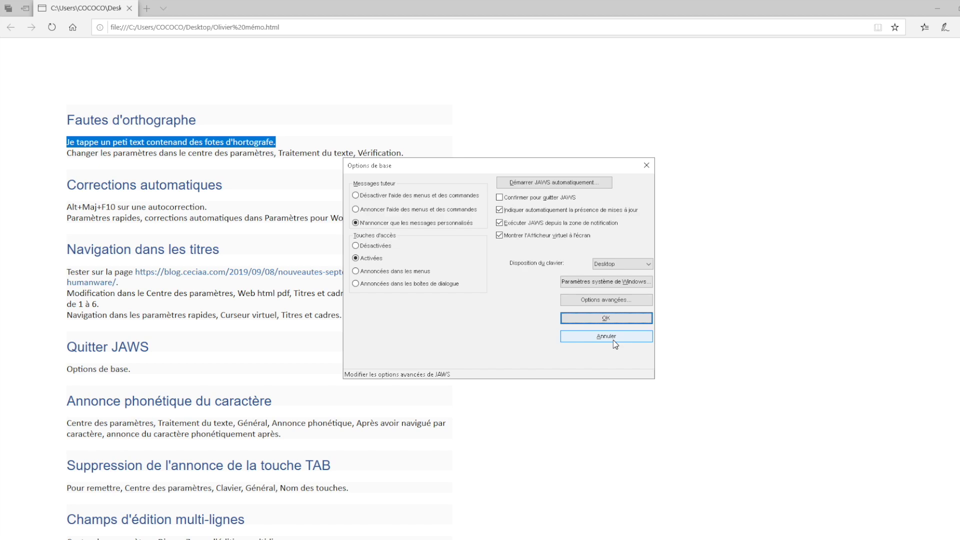
key("Return")
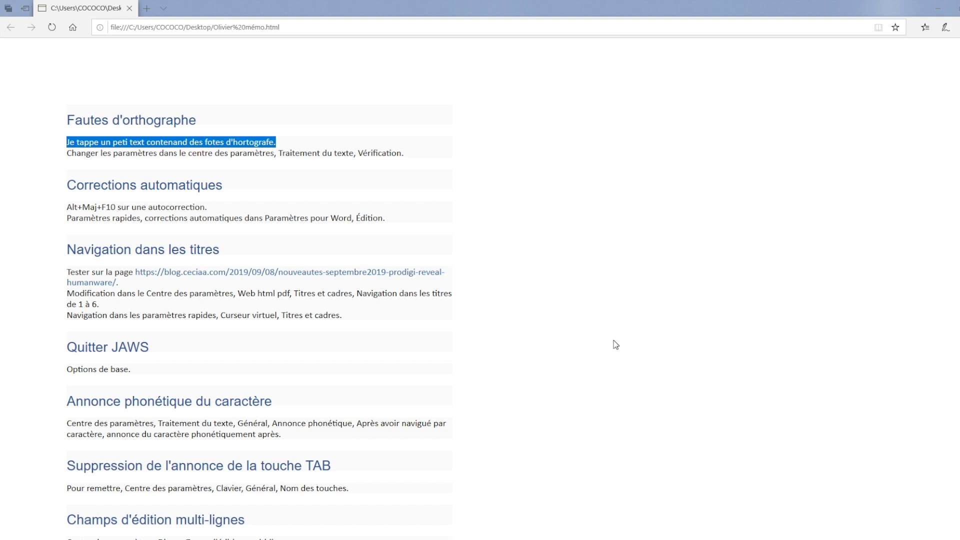
Switch to Document1 in Word and move character by character through the start of the first line
key("alt+Tab")
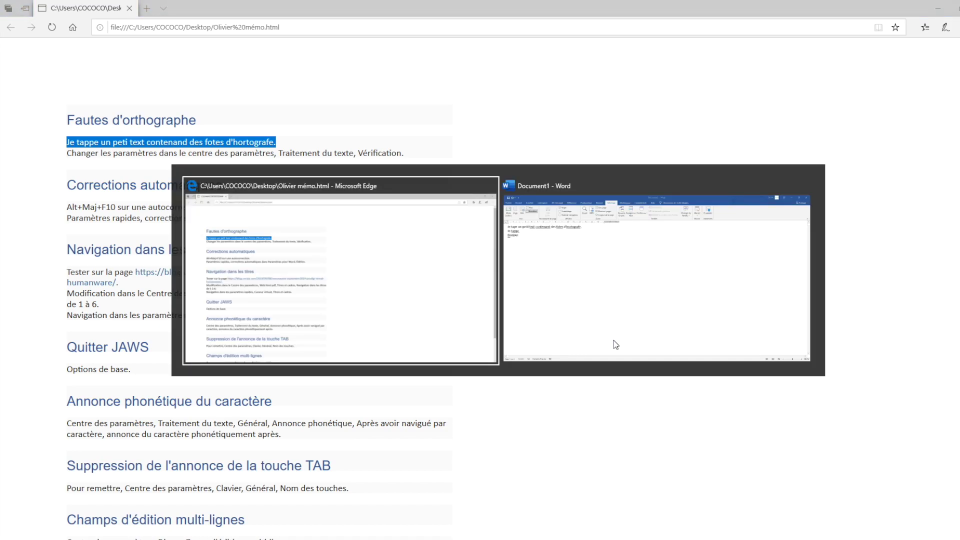
key("alt+Tab")
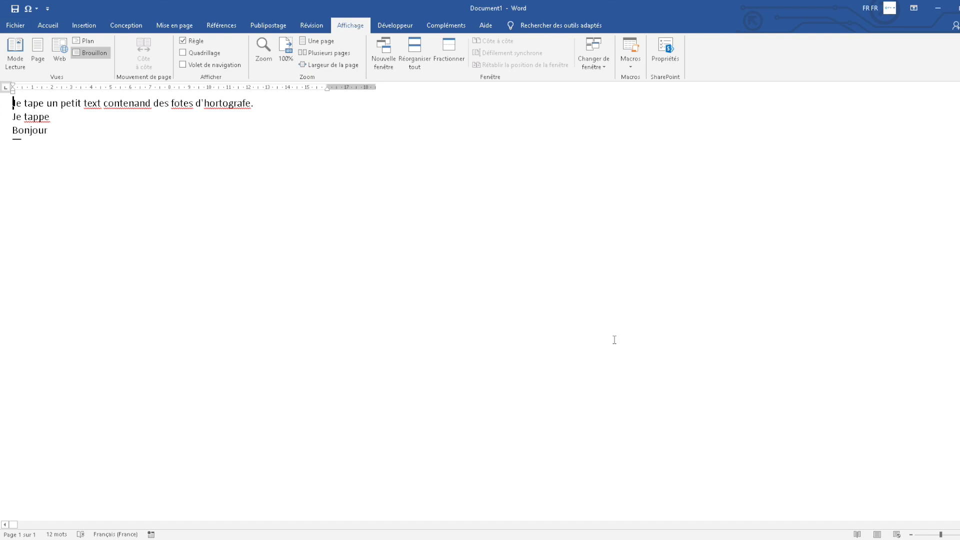
key("Right")
key("Right")
key("Right")
Open the JAWS Settings Center for Word, expand the Traitement du texte category and look through its groups down to Vérification
key("Insert+6")
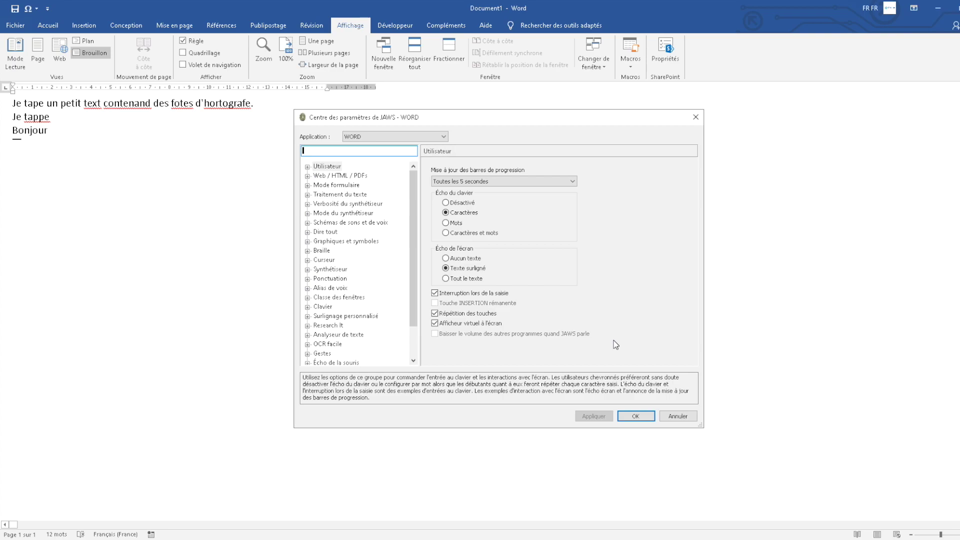
key("Tab")
key("Down")
key("Down")
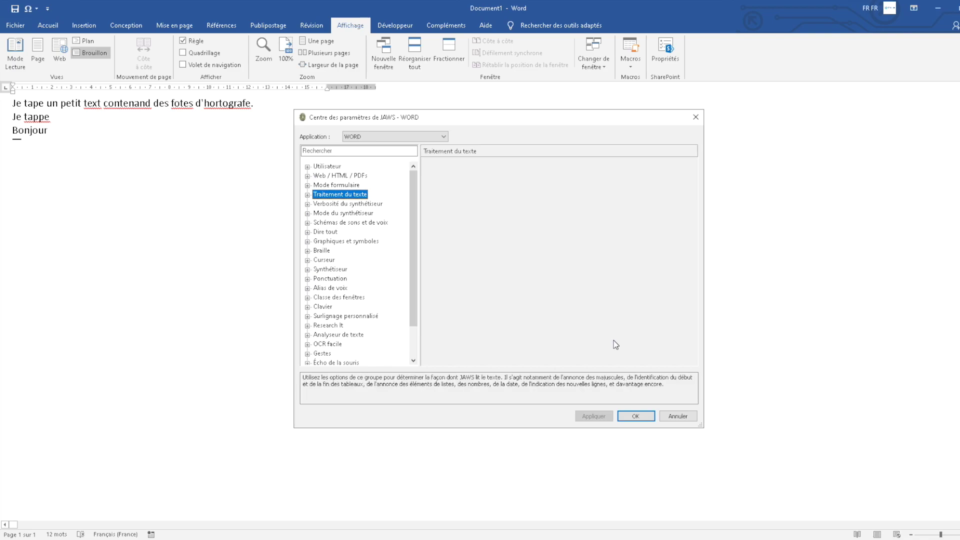
key("Right")
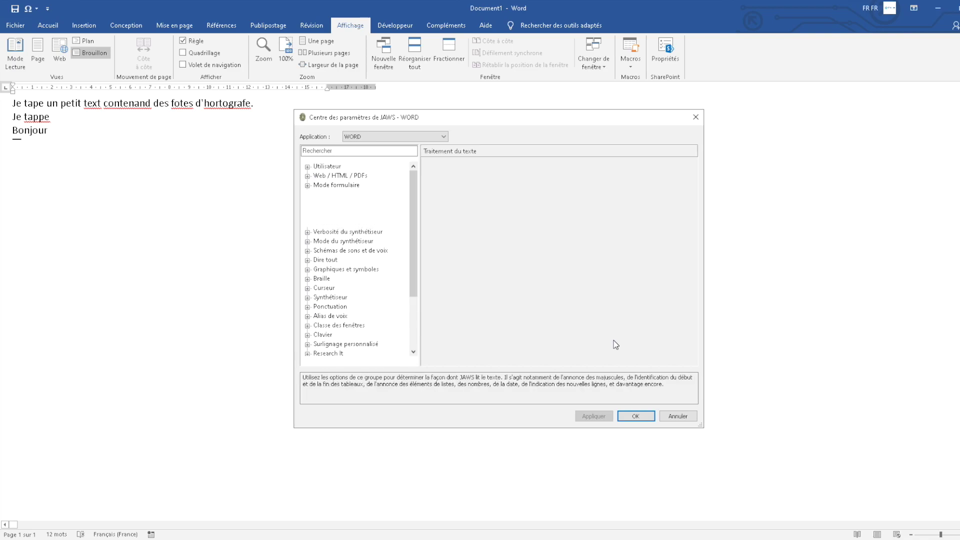
key("Down")
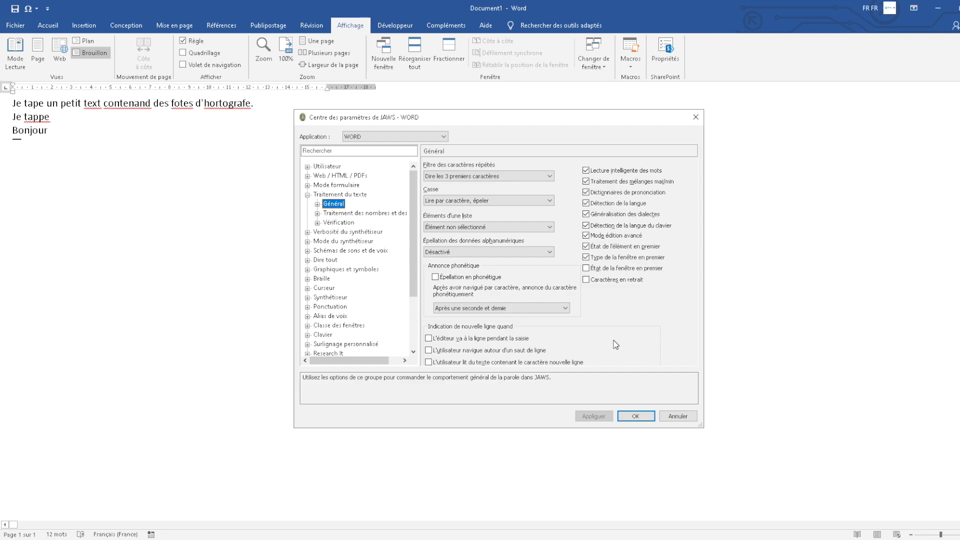
key("Down")
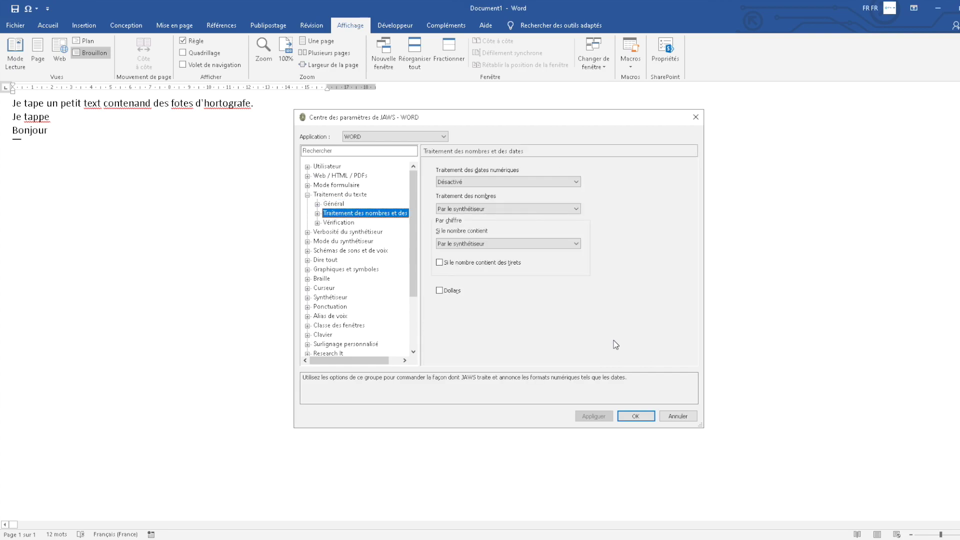
key("Down")
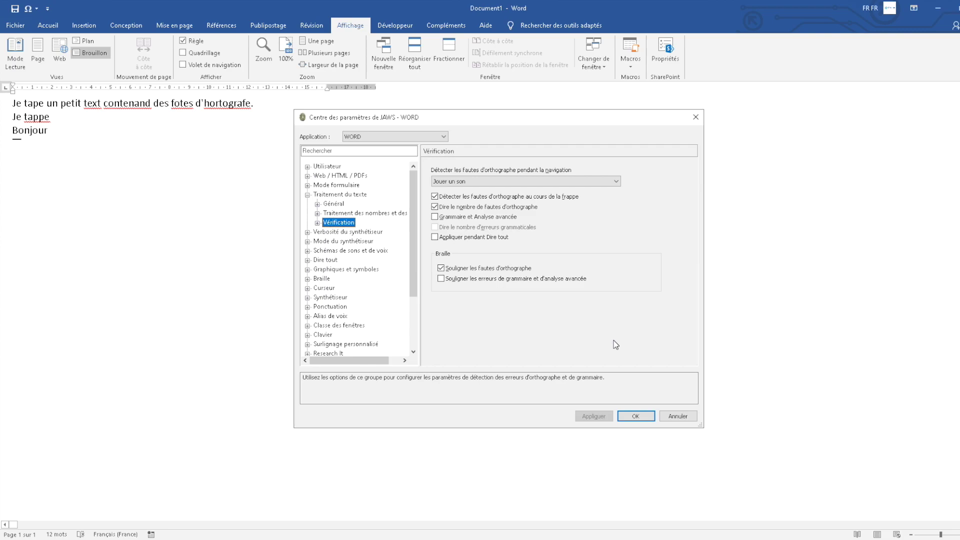
Expand the Général group under Traitement du texte and review its settings from the repeated-character filter down to Annonce phonétique
key("Up")
key("Up")
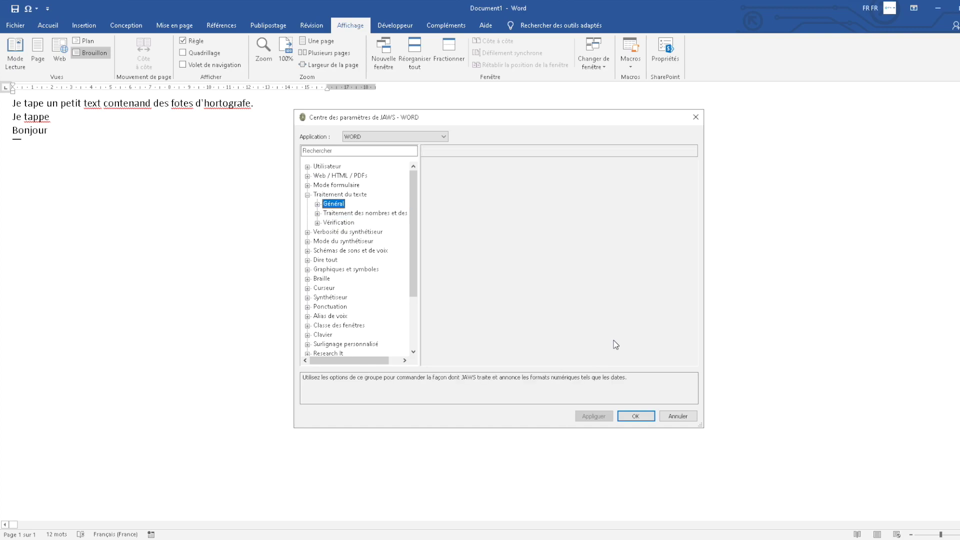
key("Right")
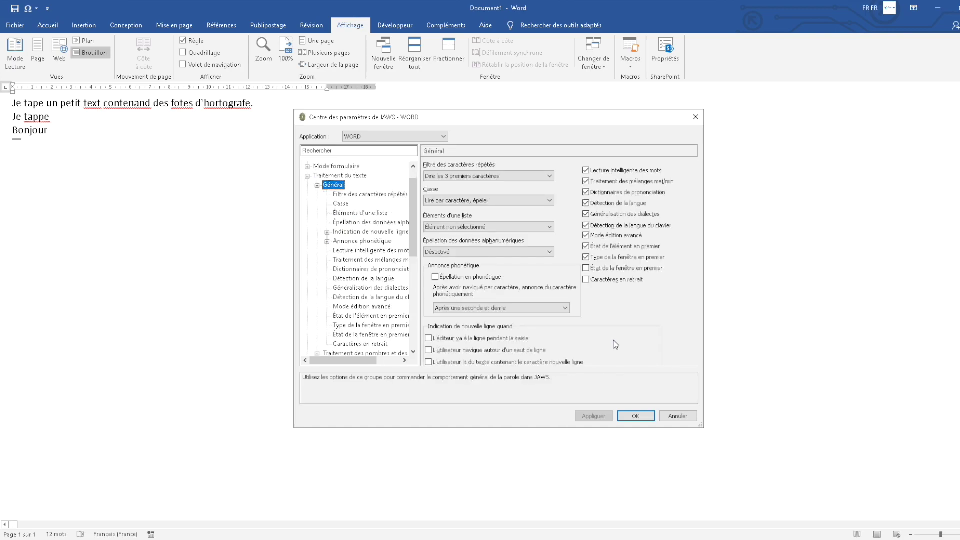
key("Down")
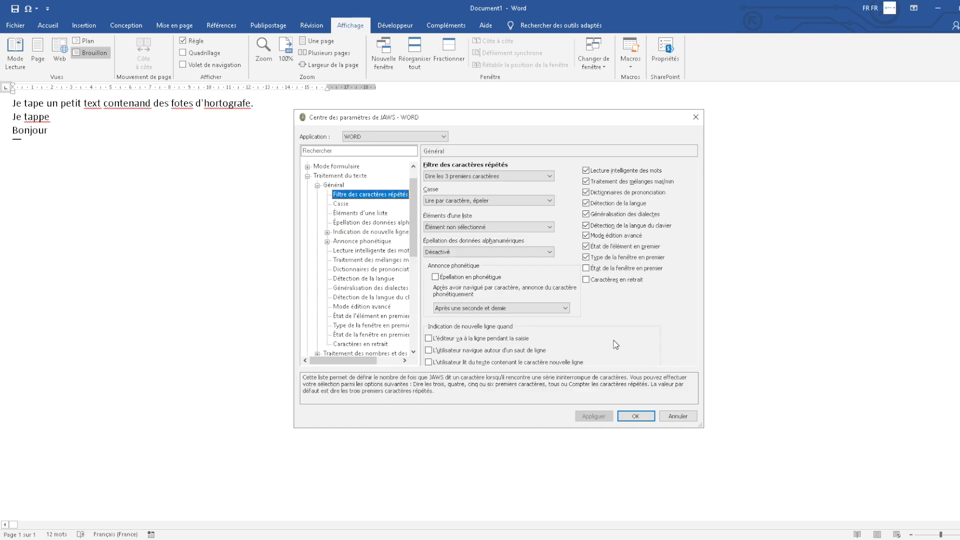
key("Down")
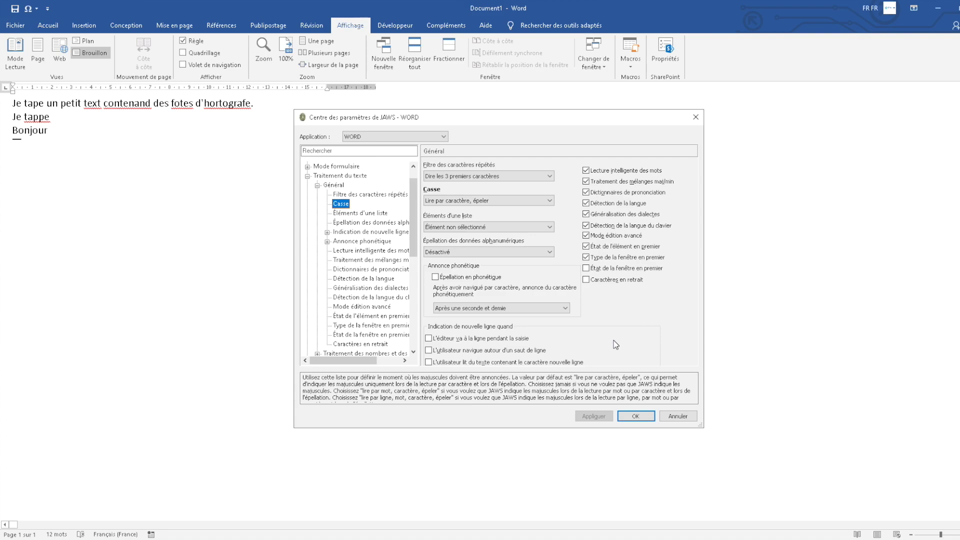
key("Down")
key("Down")
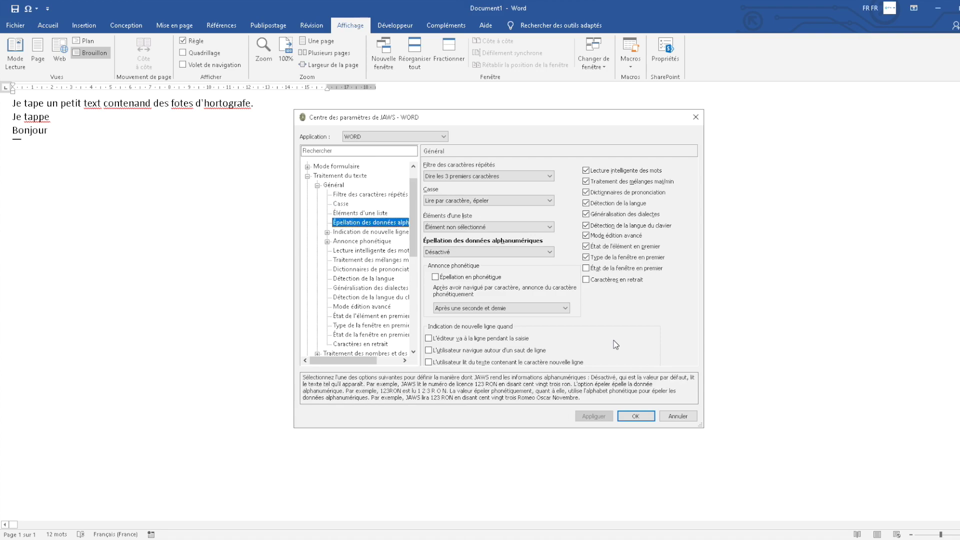
key("Down")
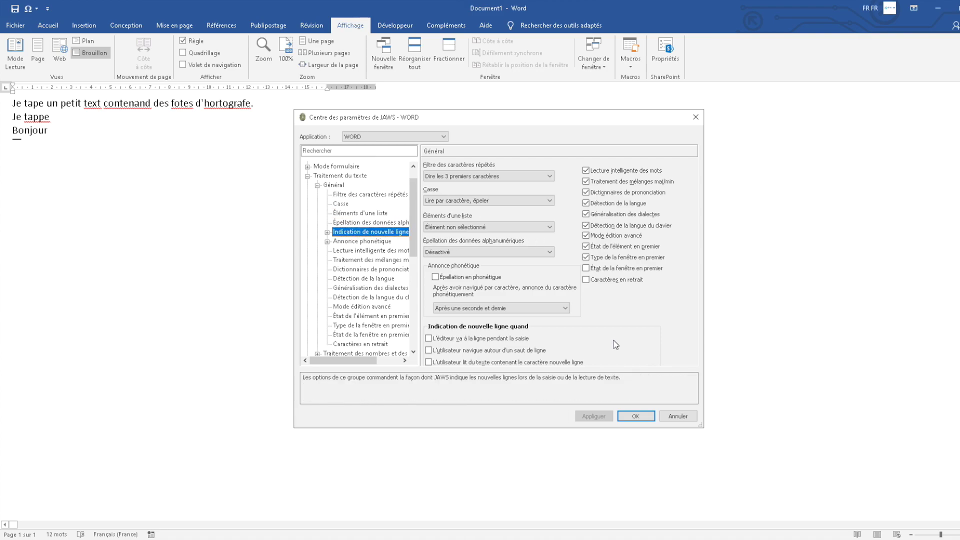
key("Down")
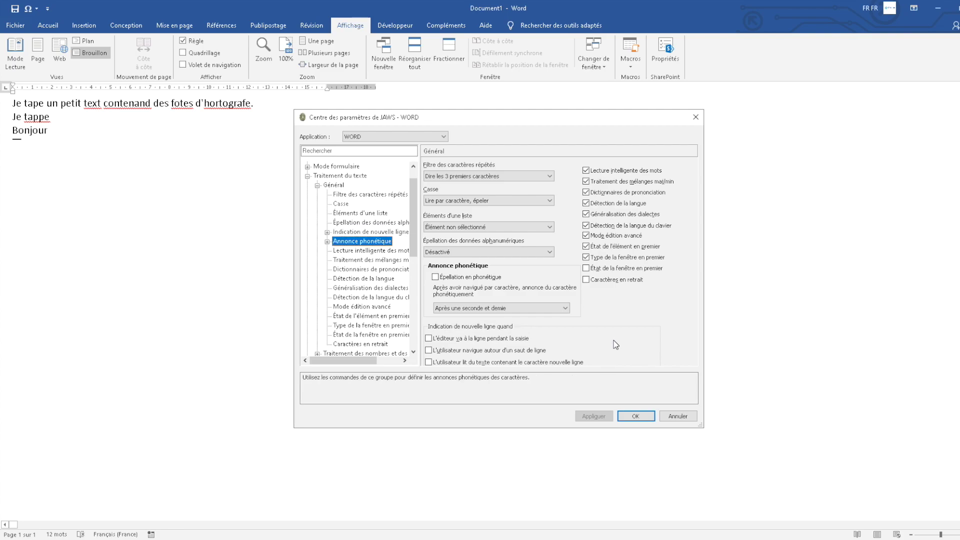
Expand Annonce phonétique and read the descriptions of phonetic spelling and of the phonetic announcement after navigating by character
key("Right")
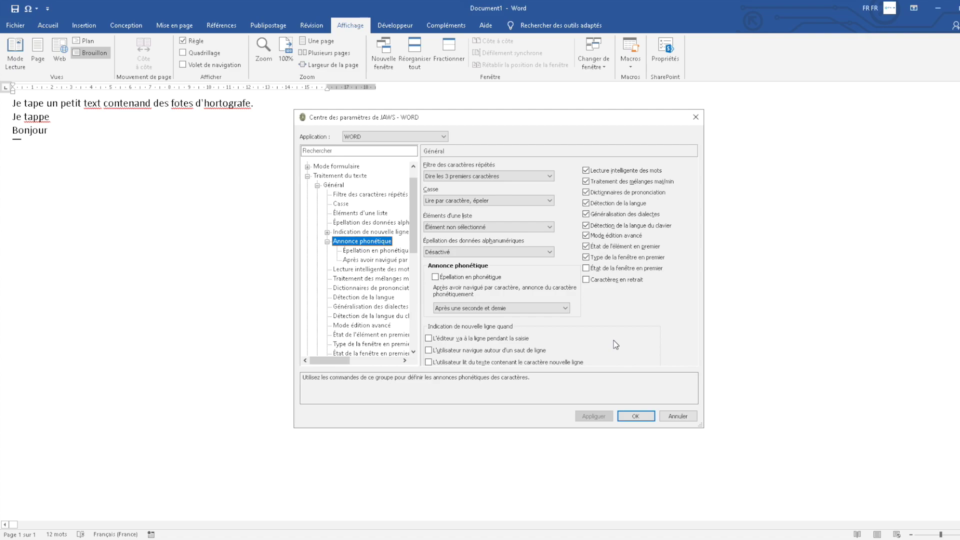
key("Down")
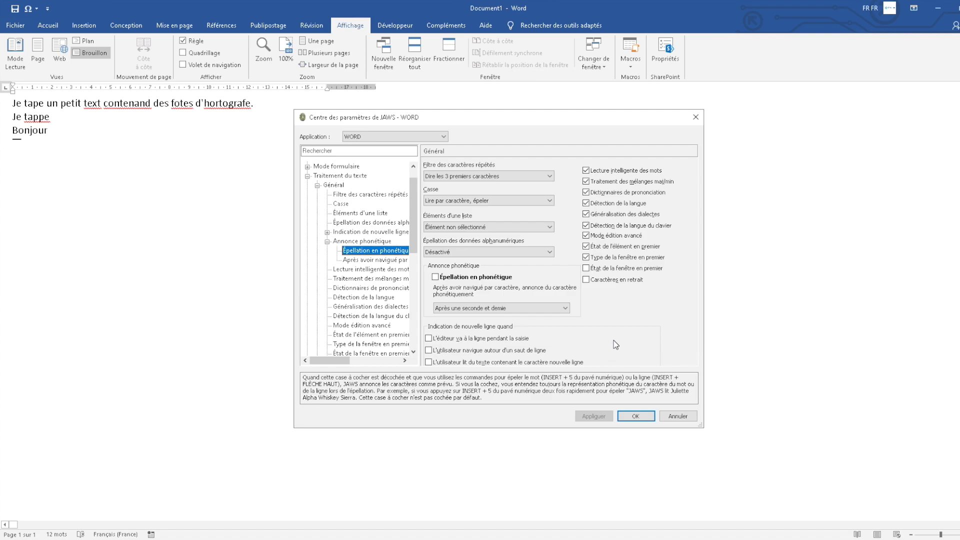
key("Down")
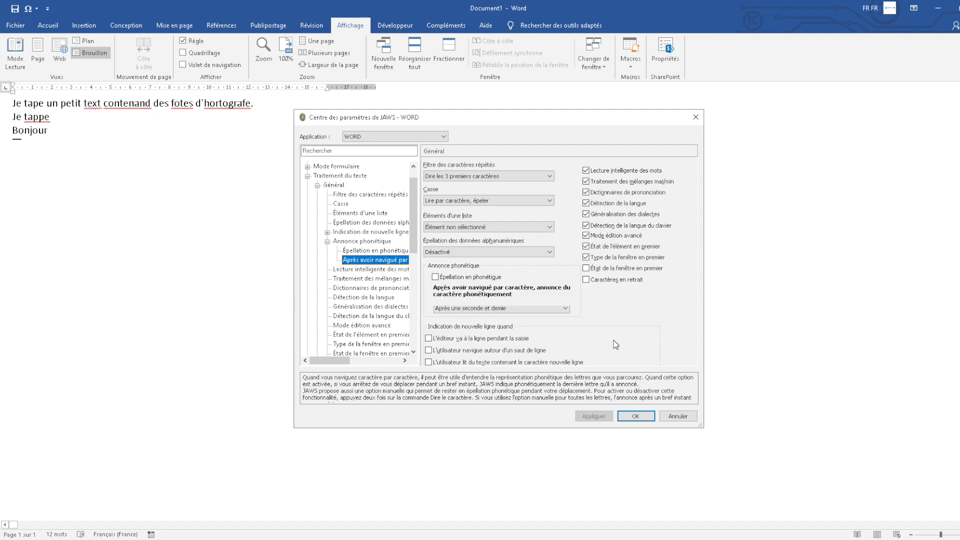
Cycle the phonetic announcement delay through its choices, including "Jamais", set it to "Après une seconde et demie", and accept the settings
key("Up")
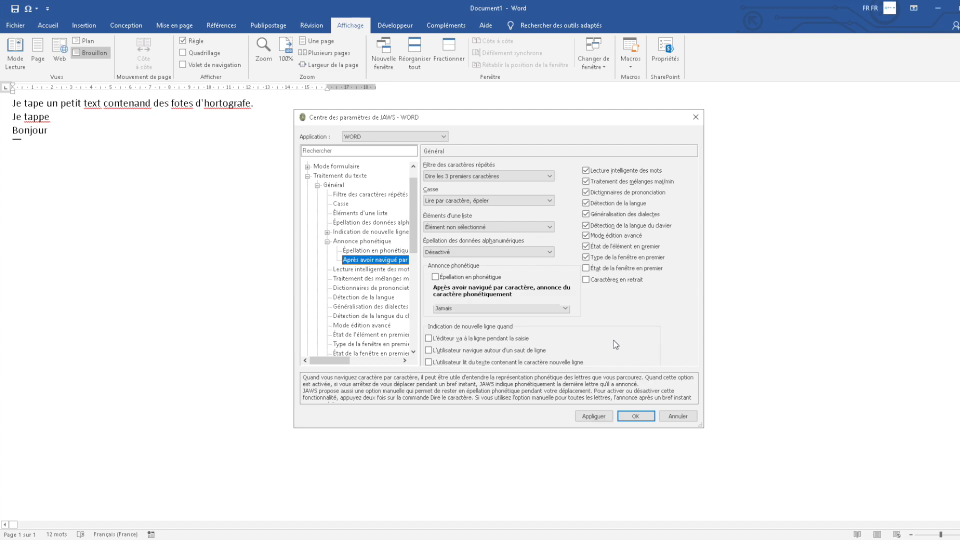
key("Down")
key("Down")
key("Down")
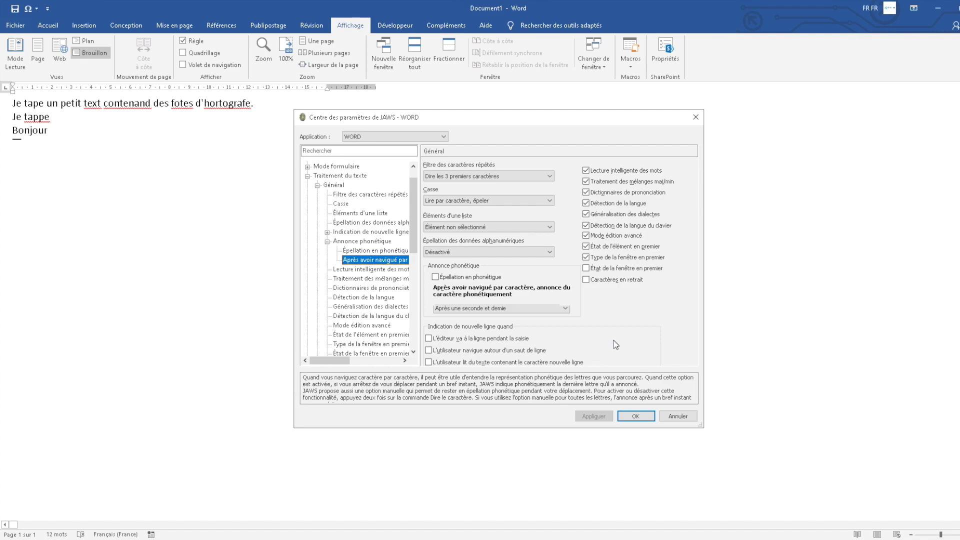
key("Tab")
key("Tab")
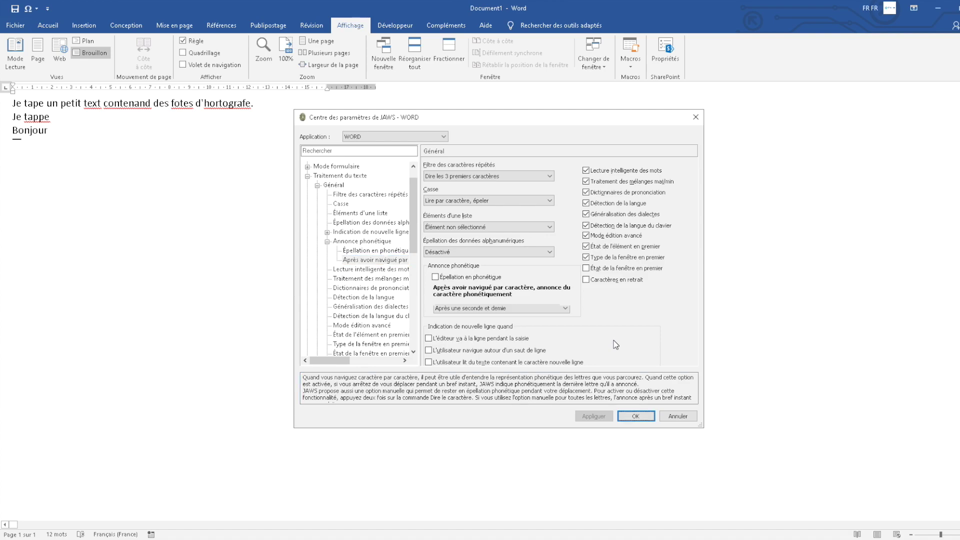
key("Return")
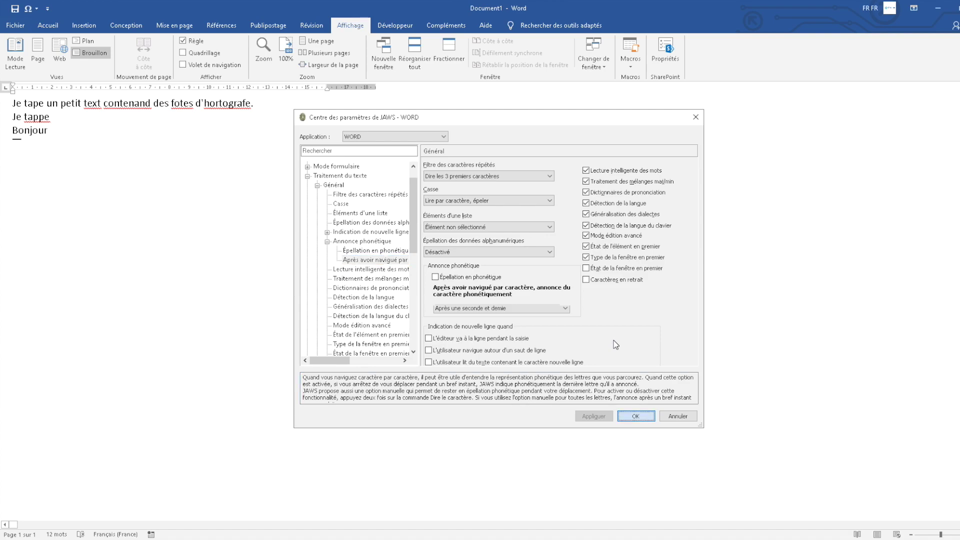